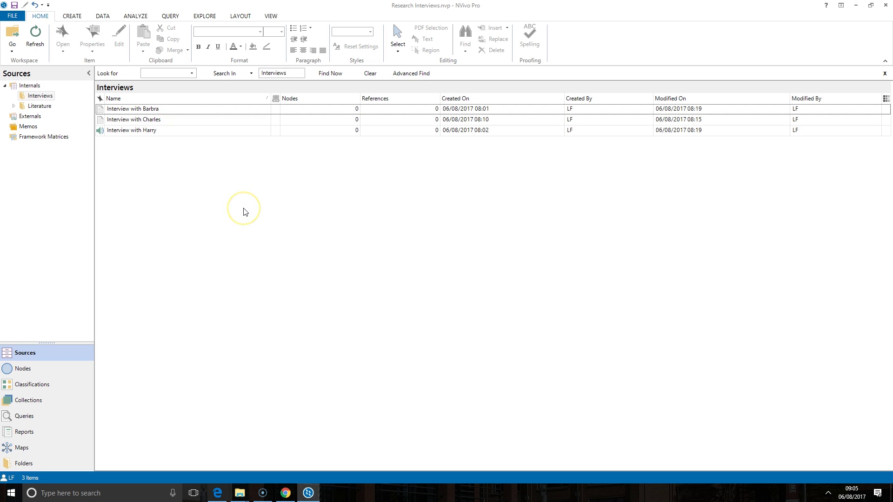
# Create a new case classification named Person
pyautogui.click(63, 385)
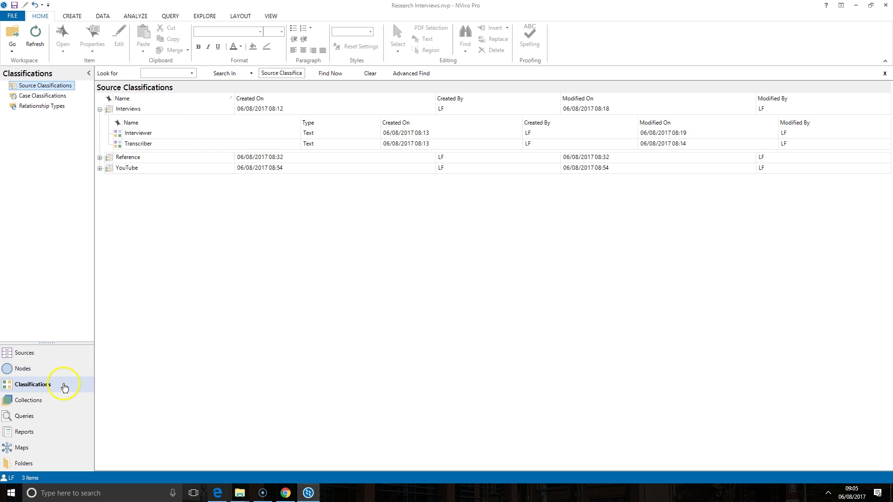
pyautogui.click(51, 97)
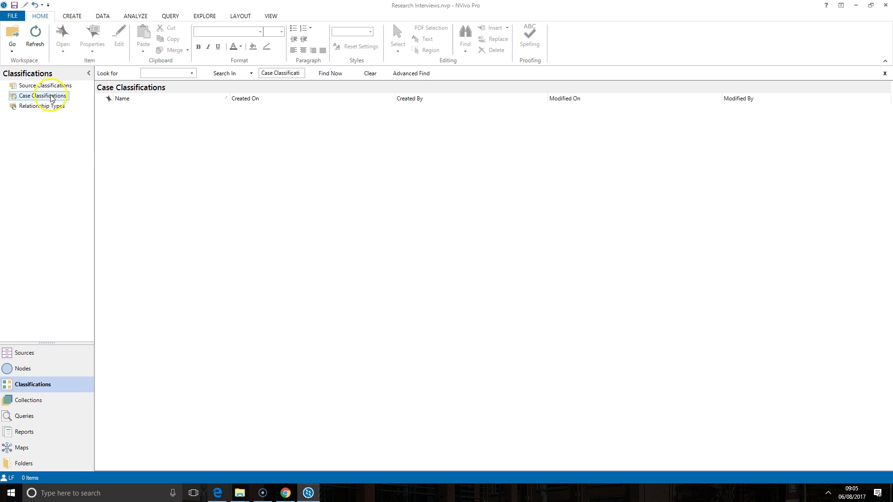
pyautogui.rightClick(194, 135)
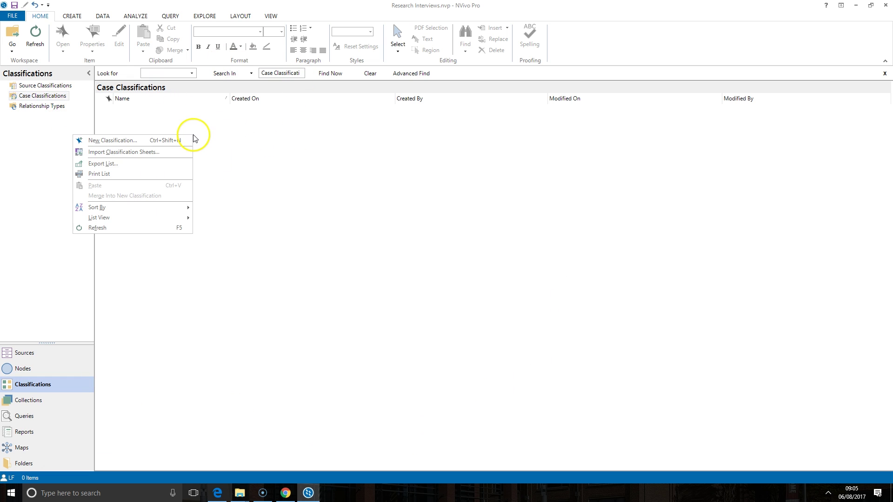
pyautogui.click(155, 141)
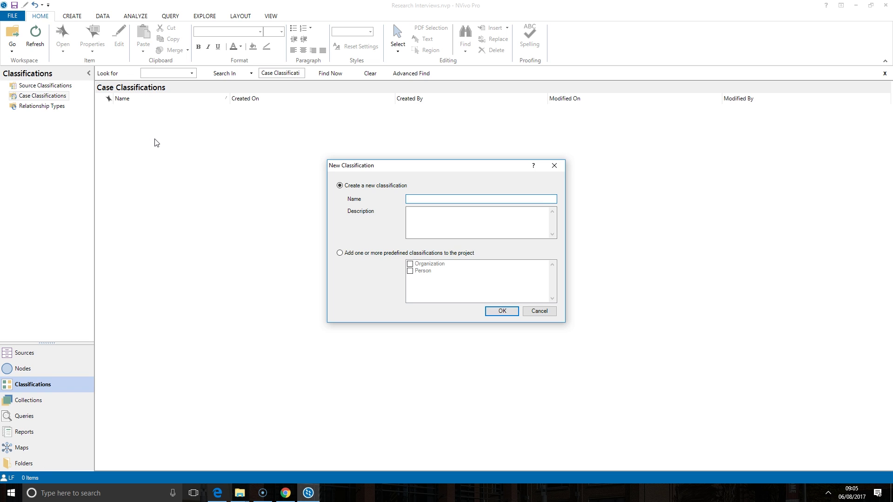
pyautogui.write('Person')
pyautogui.click(501, 312)
# Add two text attributes, Names and Ages, to the Person classification
pyautogui.click(186, 111)
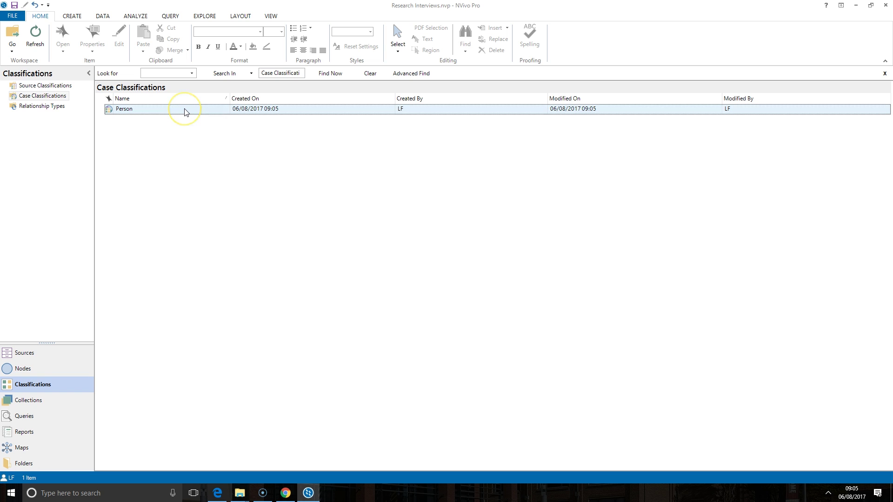
pyautogui.rightClick(185, 112)
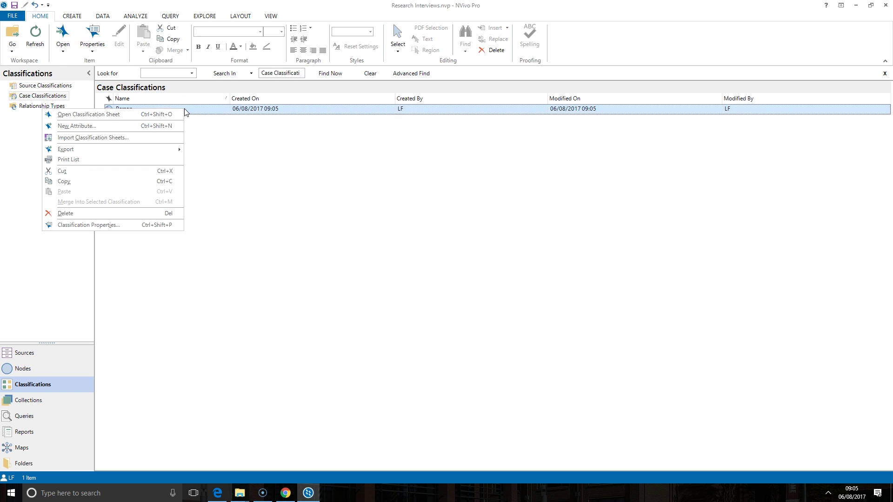
pyautogui.click(166, 125)
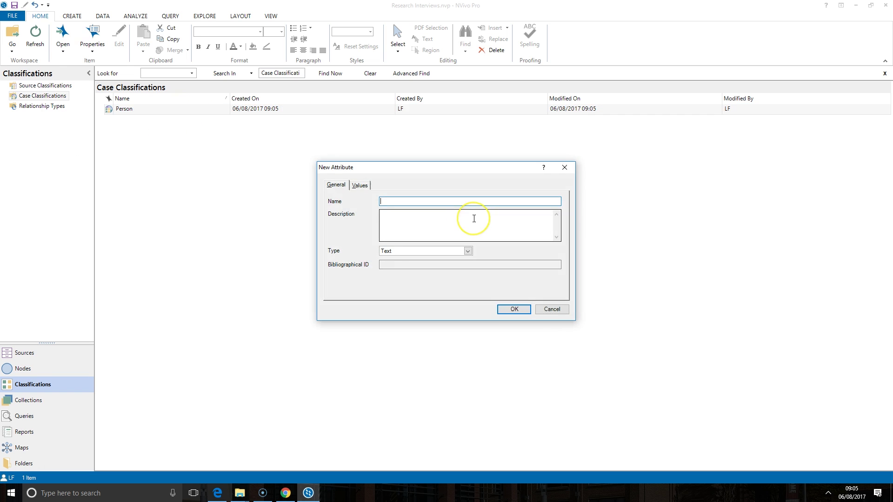
pyautogui.write('Names')
pyautogui.click(514, 310)
pyautogui.rightClick(233, 114)
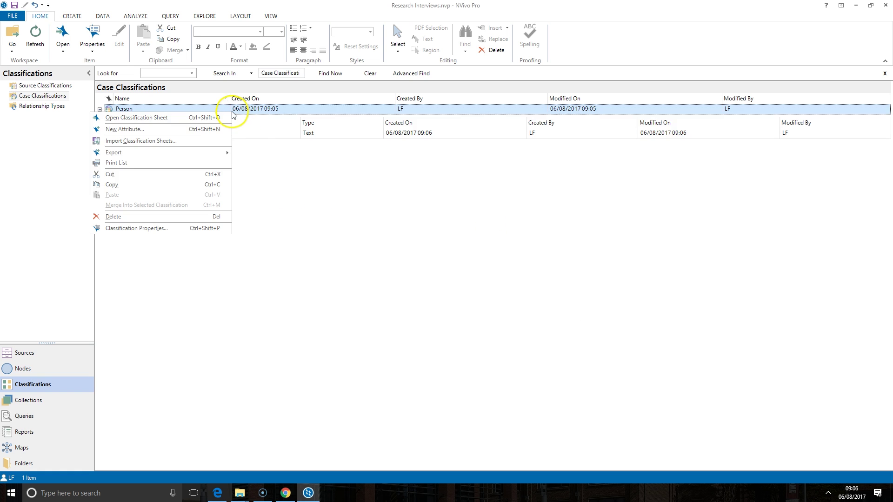
pyautogui.click(203, 131)
pyautogui.write('Ages')
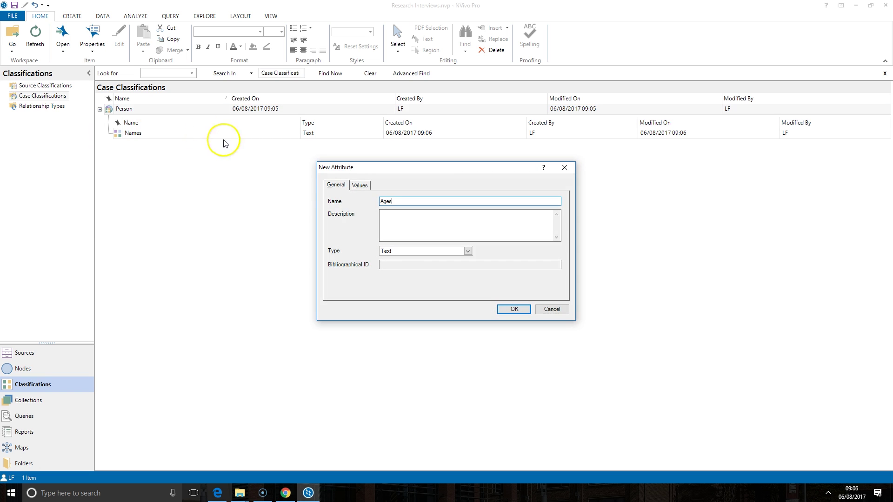
pyautogui.click(514, 309)
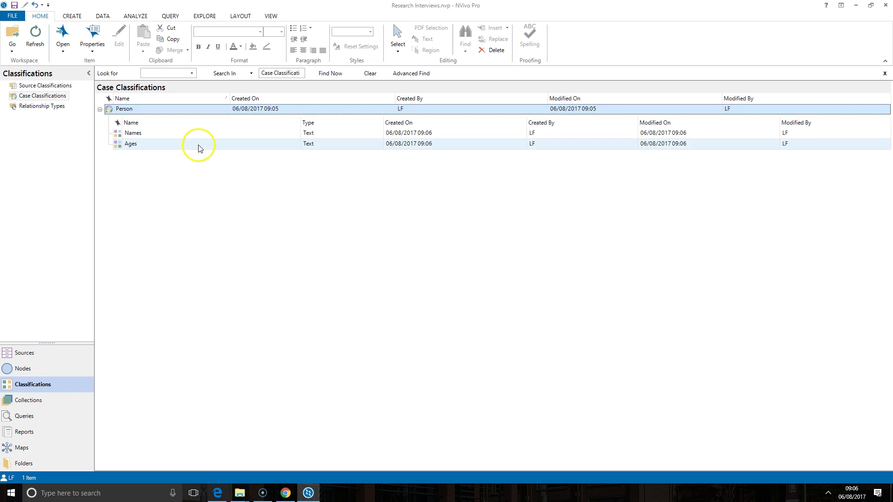
# Add a text attribute named Employment to the Person classification, with the additional values Employed and Unemployed
pyautogui.rightClick(171, 111)
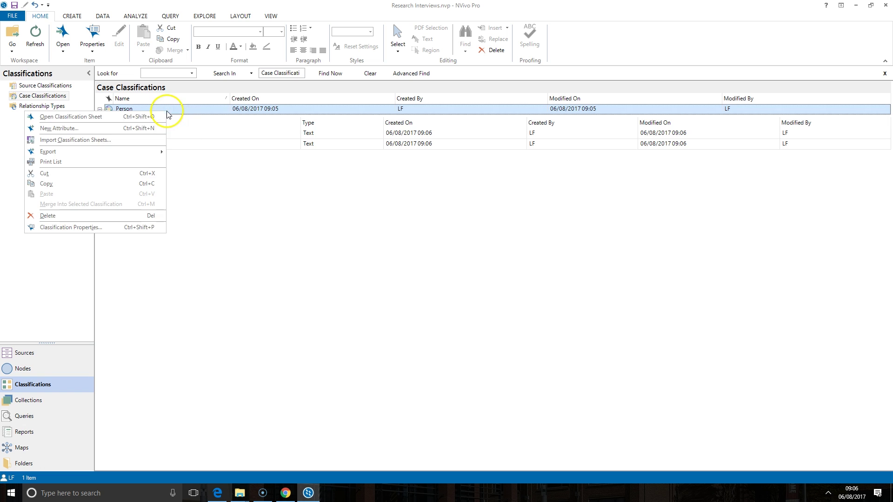
pyautogui.click(139, 129)
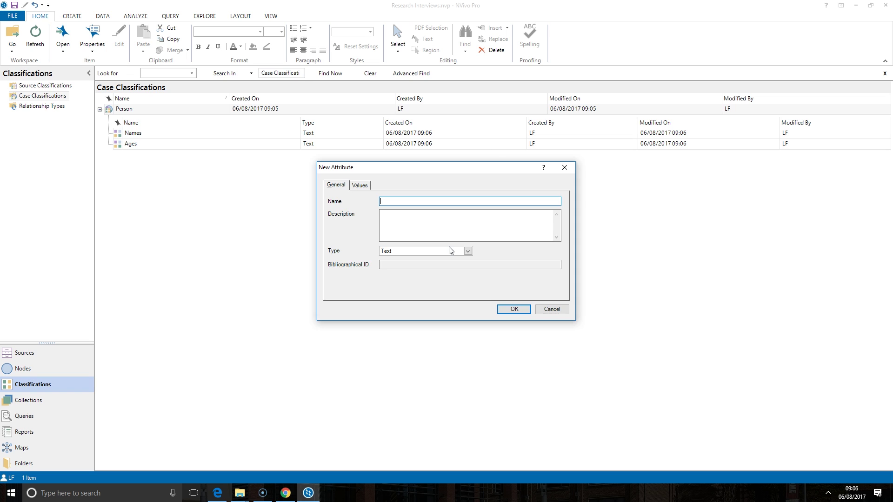
pyautogui.write('Emploment')
pyautogui.click(360, 185)
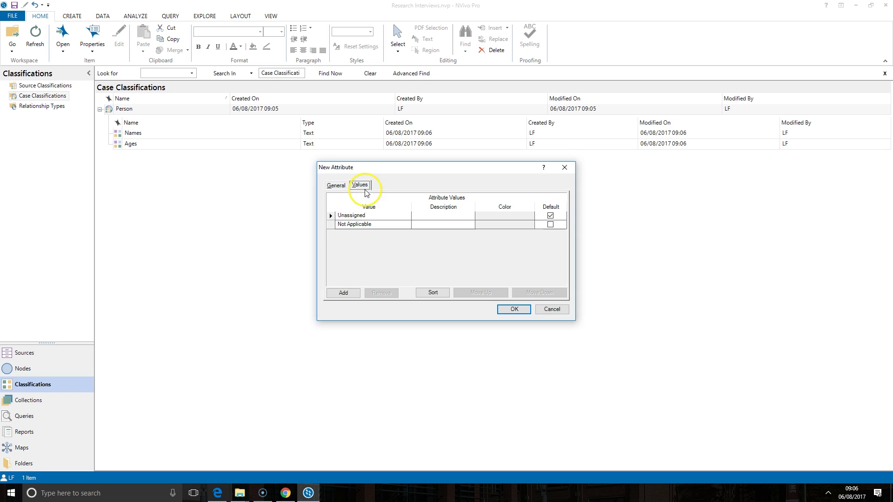
pyautogui.click(342, 292)
pyautogui.write('Employed')
pyautogui.click(344, 293)
pyautogui.write('Unemployed')
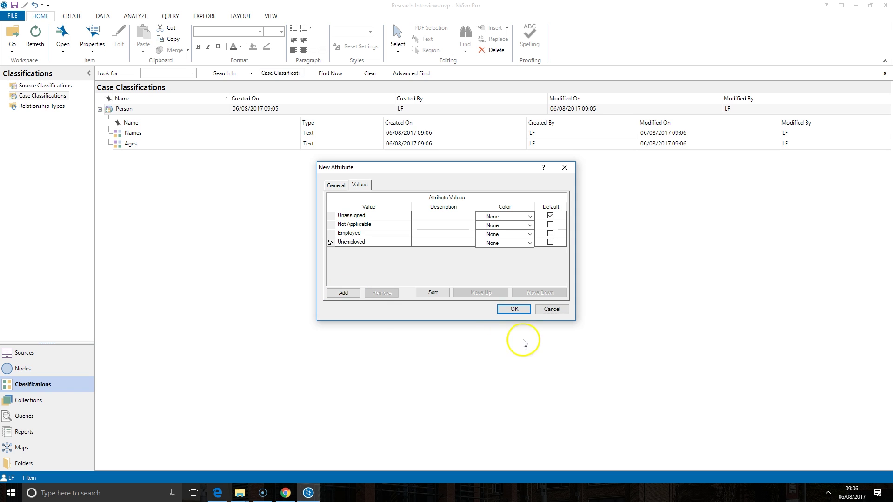
pyautogui.click(515, 311)
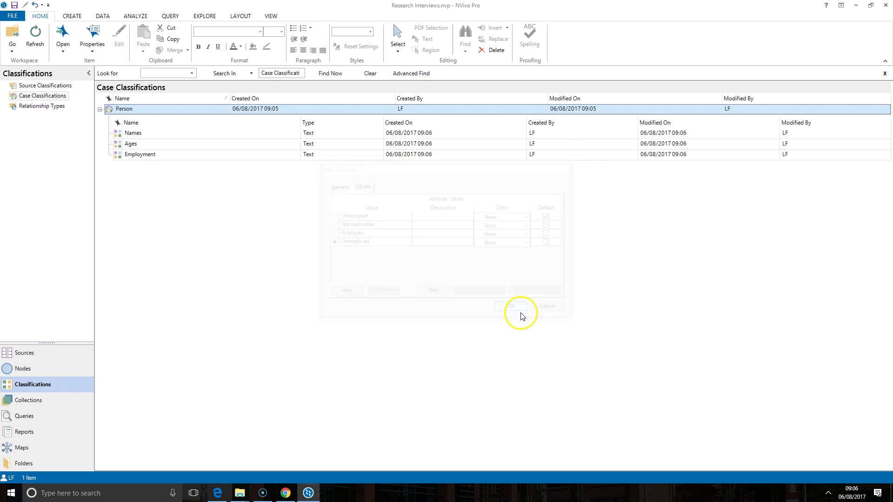
pyautogui.click(272, 293)
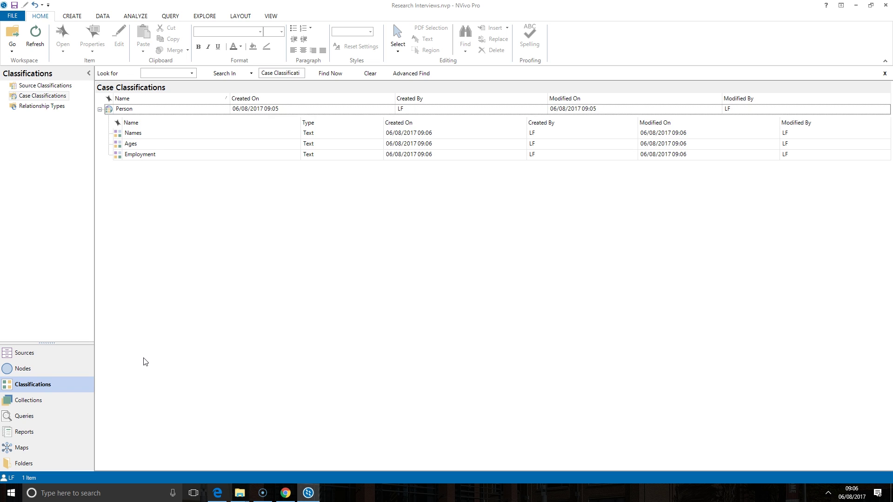
# Create a case under Nodes named with the first name of the interviewee from the second listed interview
pyautogui.click(48, 368)
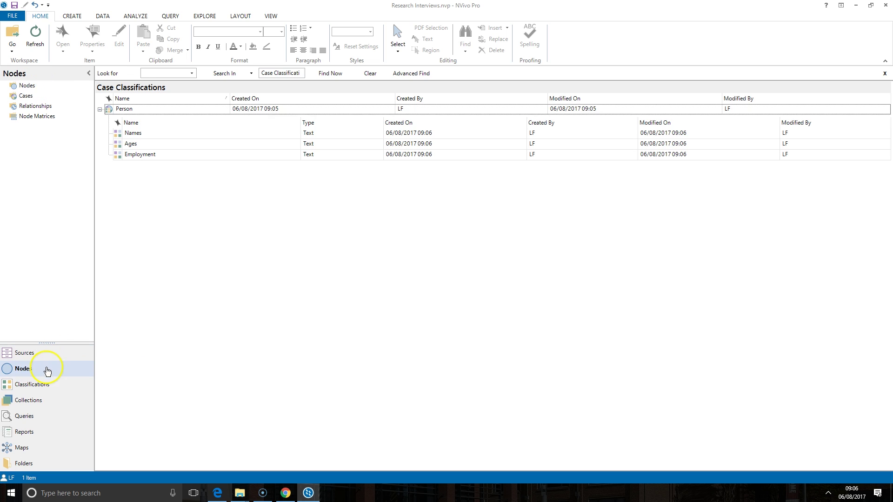
pyautogui.click(26, 95)
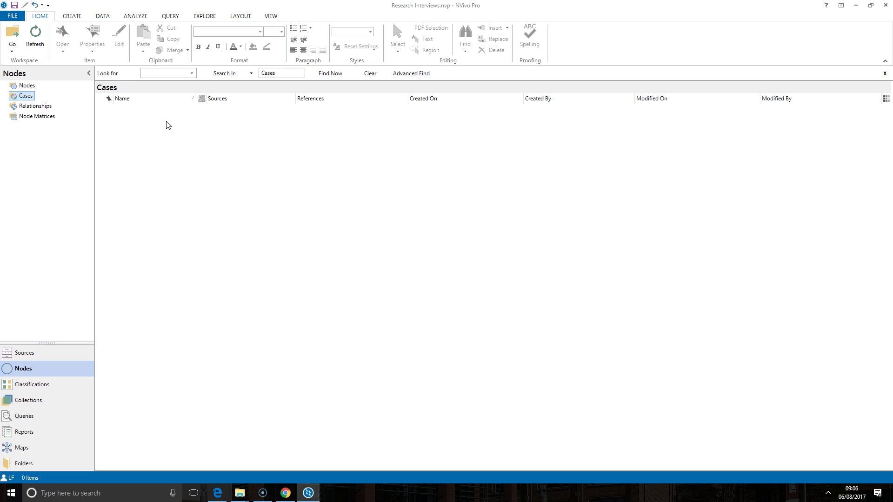
pyautogui.rightClick(160, 134)
pyautogui.click(154, 135)
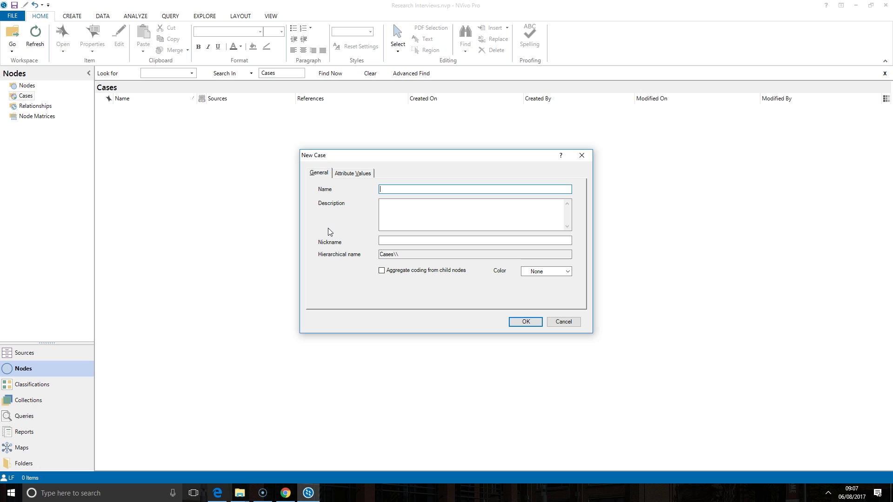
pyautogui.write('Charles')
pyautogui.click(524, 321)
# Create two more cases, each named with the first name of one of the two remaining interviewees
pyautogui.rightClick(308, 219)
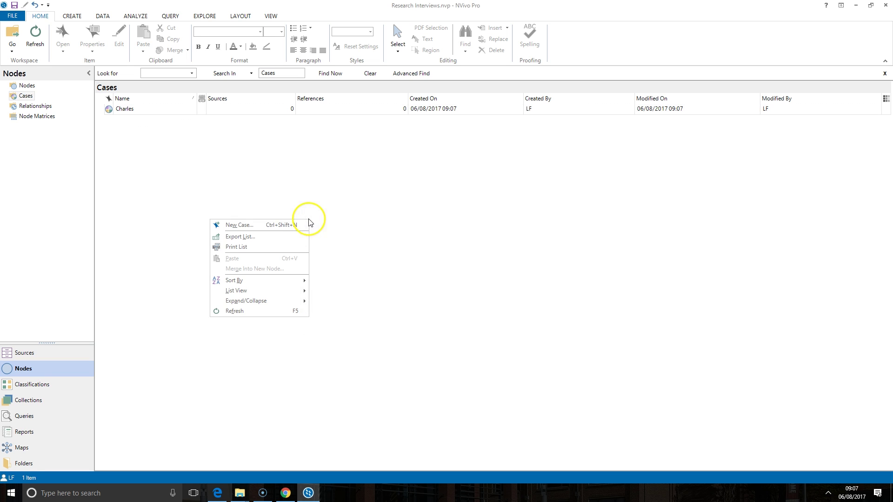
pyautogui.click(291, 228)
pyautogui.write('Barbara')
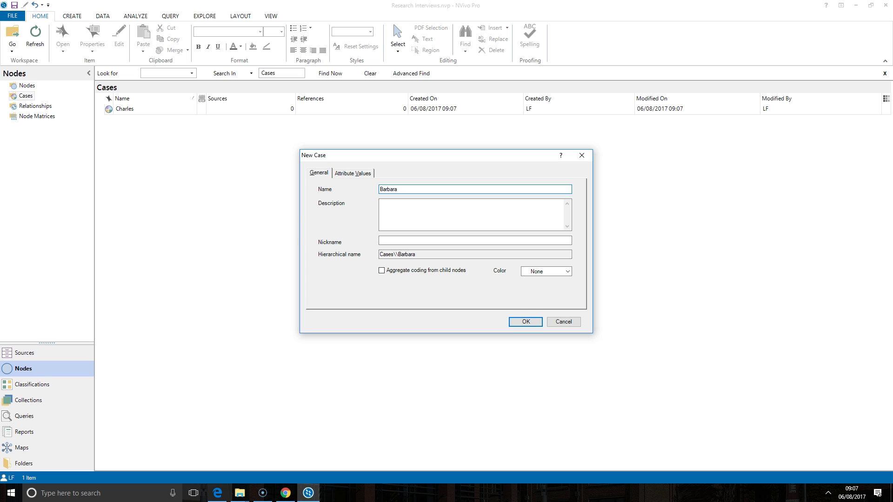
pyautogui.click(525, 322)
pyautogui.rightClick(194, 153)
pyautogui.click(192, 155)
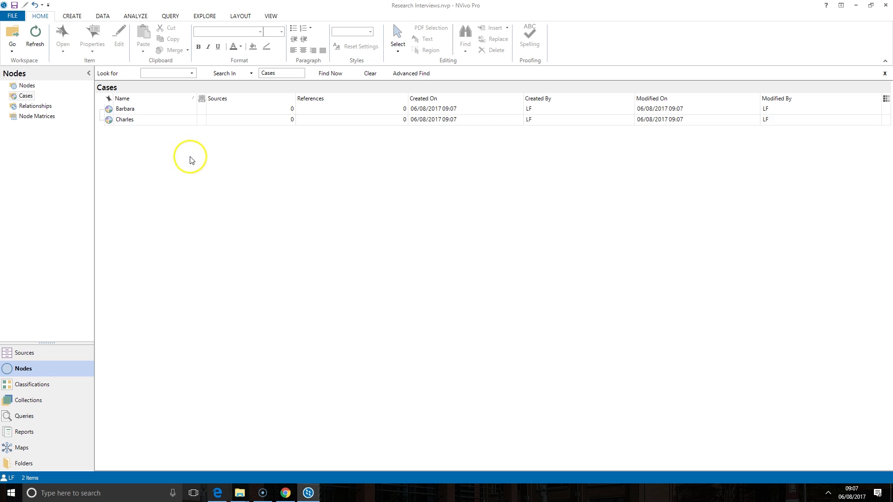
pyautogui.write('Harry')
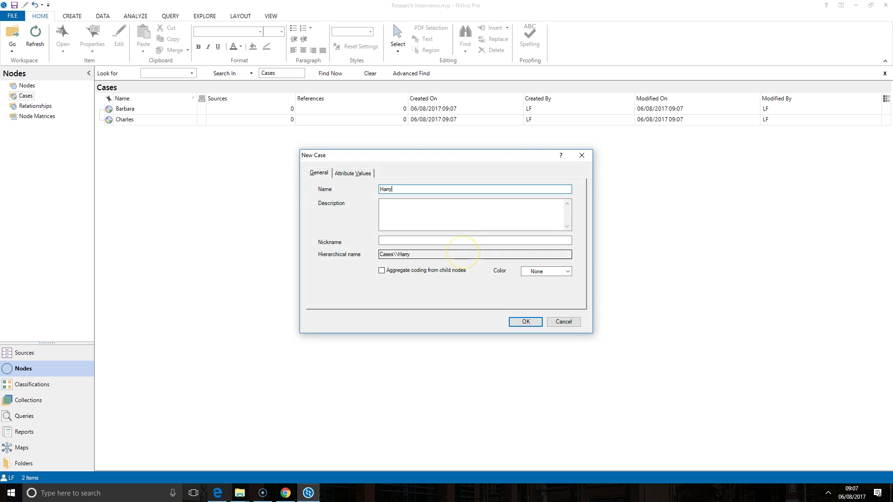
pyautogui.press('Return')
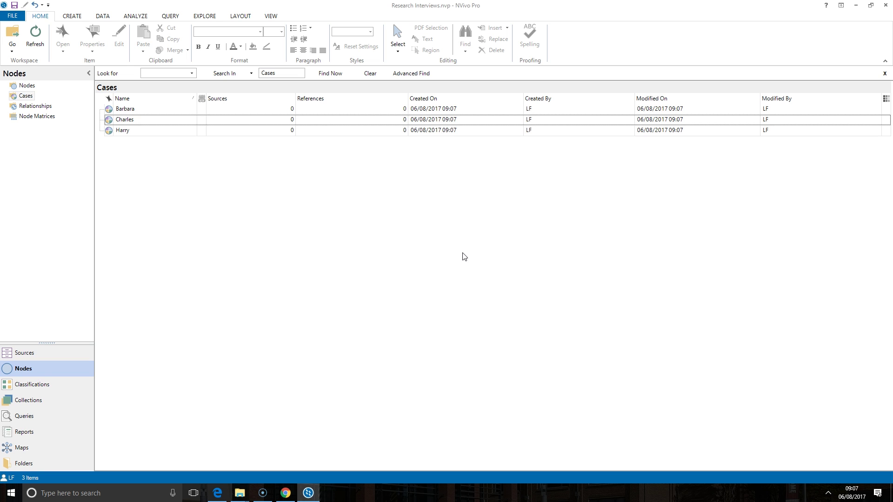
# Assign the Person classification to all three cases at once
pyautogui.keyDown('shift'); pyautogui.click(145, 132); pyautogui.keyUp('shift')
pyautogui.rightClick(145, 134)
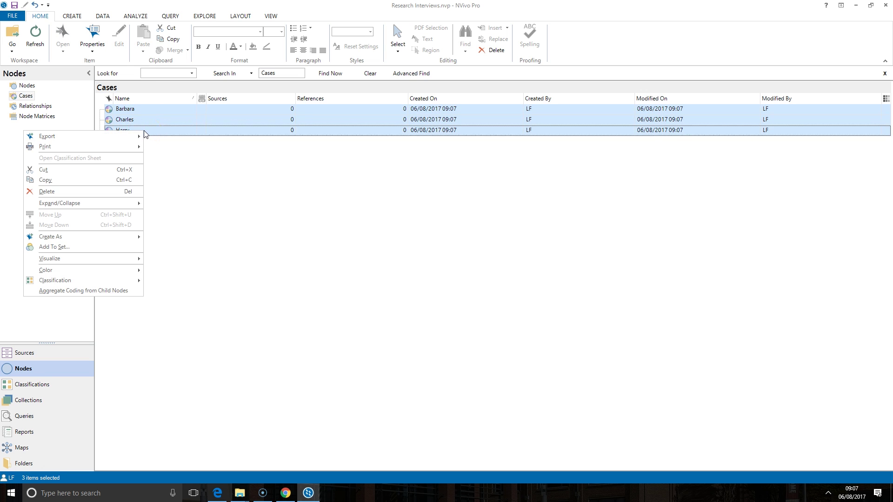
pyautogui.moveTo(137, 281)
pyautogui.click(168, 293)
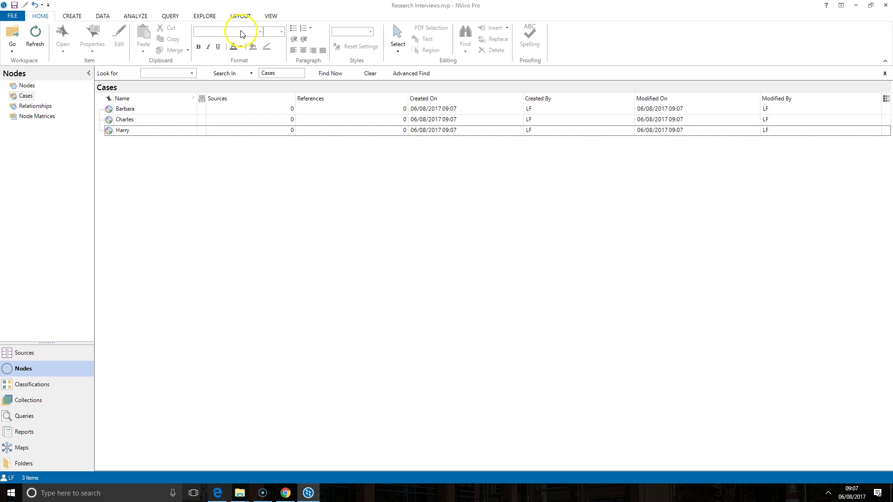
# Open the Person case classification sheet and check the Names and Ages cells of the first case
pyautogui.click(205, 16)
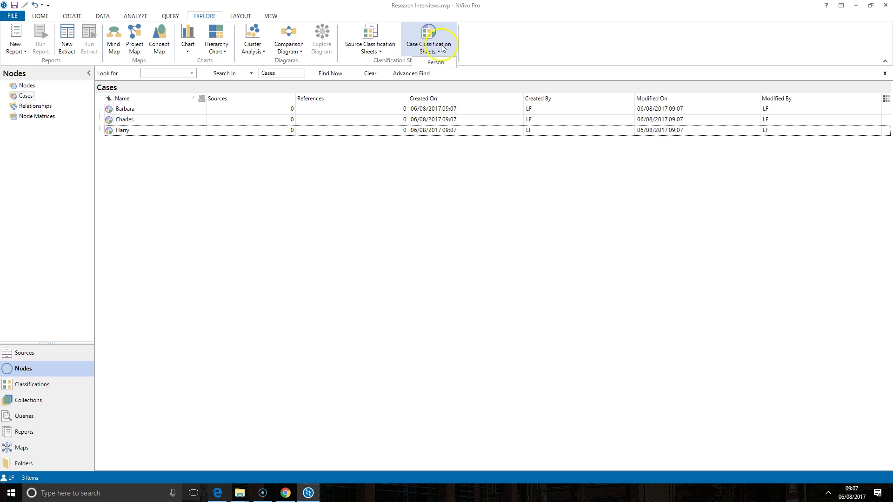
pyautogui.click(444, 67)
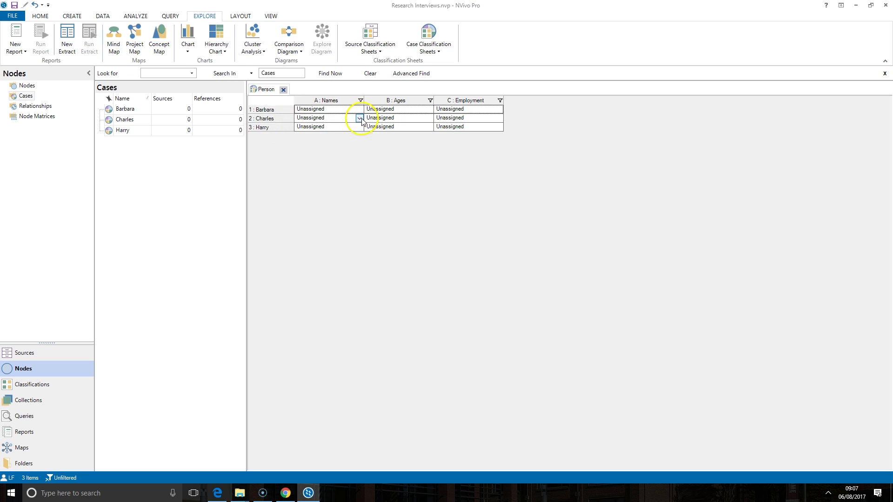
pyautogui.click(359, 110)
pyautogui.click(422, 116)
pyautogui.click(402, 115)
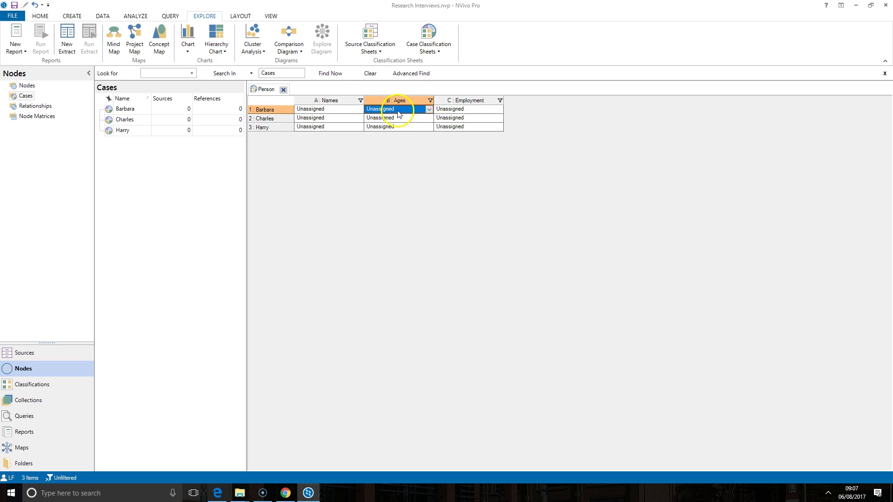
# Set the Employment attribute to Employed for the first and second cases and to Unemployed for the third case
pyautogui.click(484, 110)
pyautogui.click(499, 109)
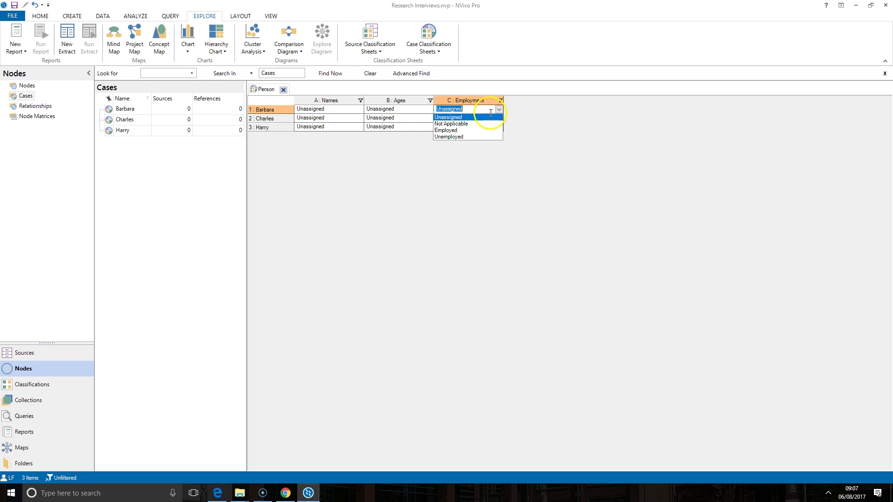
pyautogui.click(497, 129)
pyautogui.click(497, 119)
pyautogui.click(498, 119)
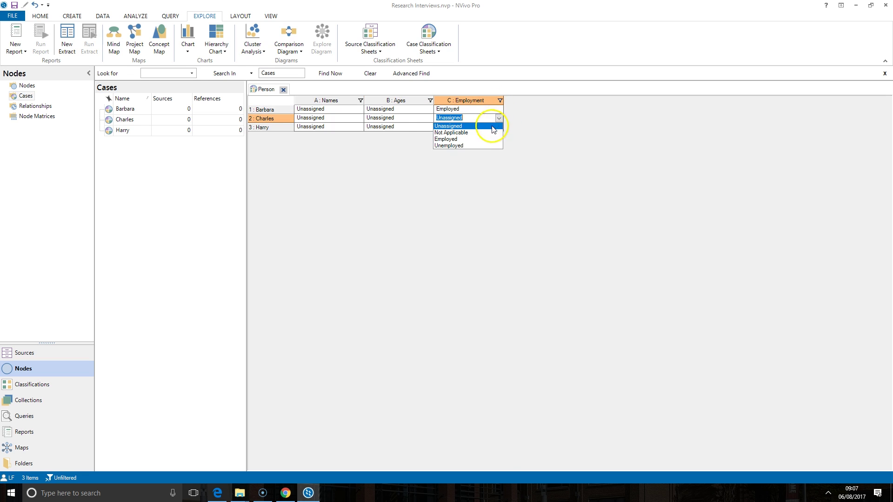
pyautogui.click(482, 140)
pyautogui.click(498, 128)
pyautogui.click(499, 127)
pyautogui.click(463, 155)
# Set the Names attribute of the third and second cases to each interviewee's first name and close the classification sheet
pyautogui.click(323, 110)
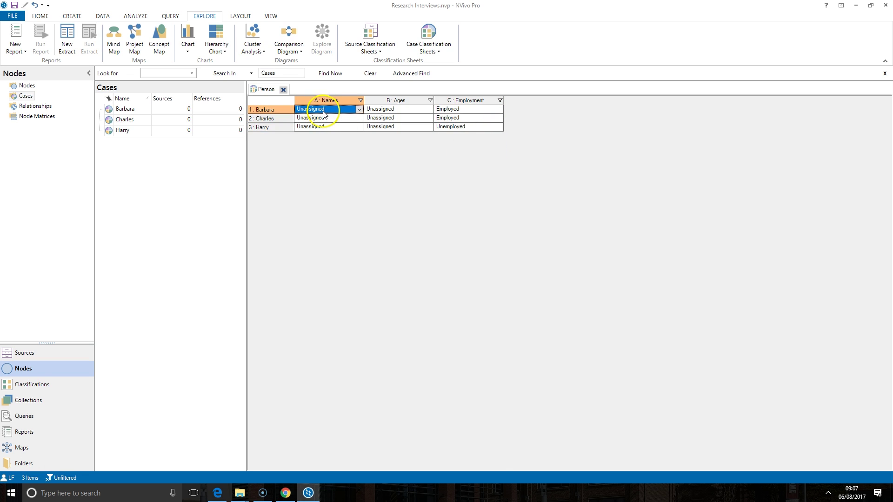
pyautogui.click(321, 125)
pyautogui.click(327, 127)
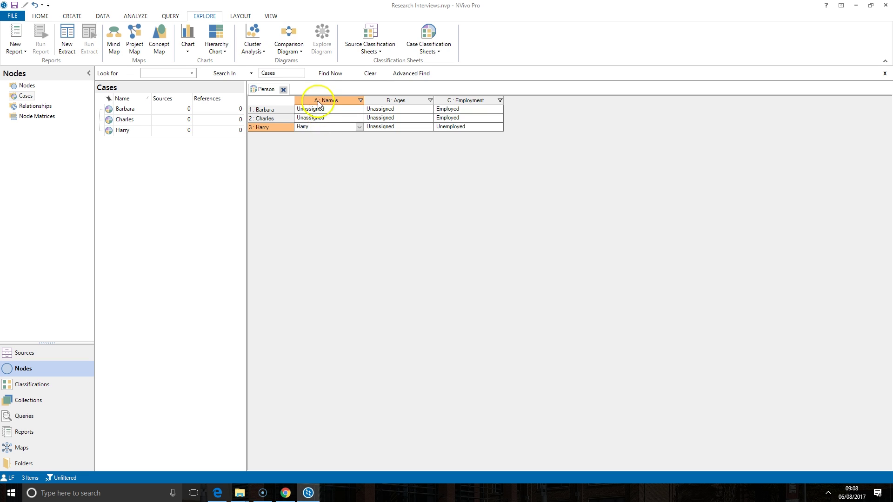
pyautogui.click(327, 118)
pyautogui.click(330, 118)
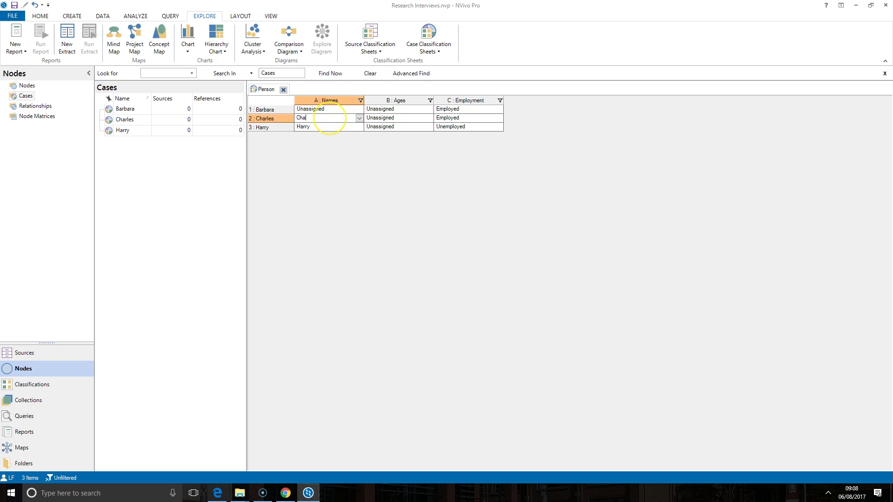
pyautogui.click(336, 156)
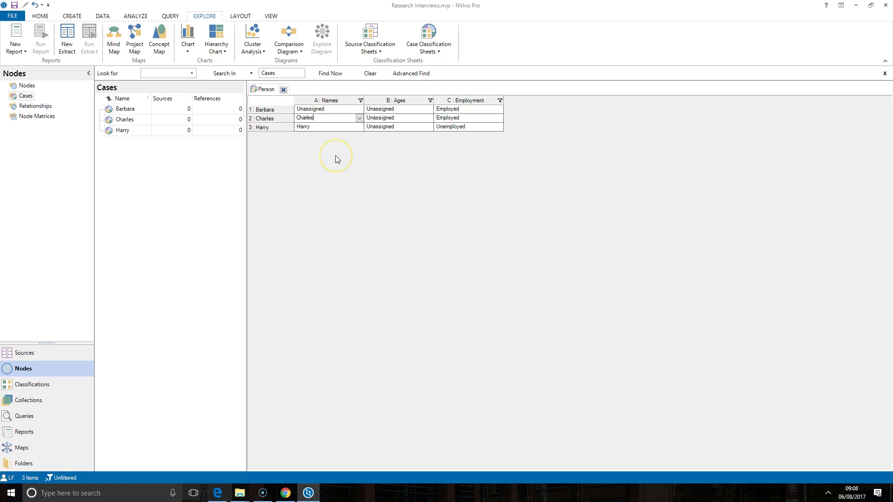
pyautogui.click(283, 89)
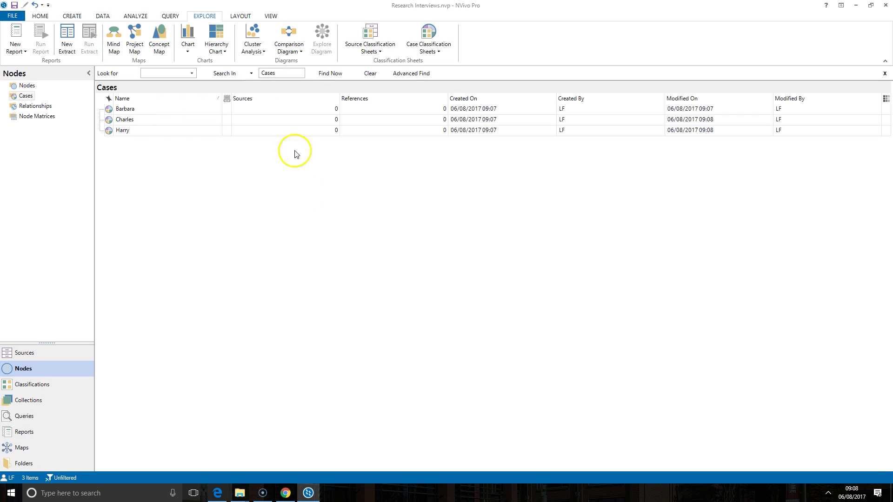
# Check the attribute values in the third case's properties
pyautogui.rightClick(136, 131)
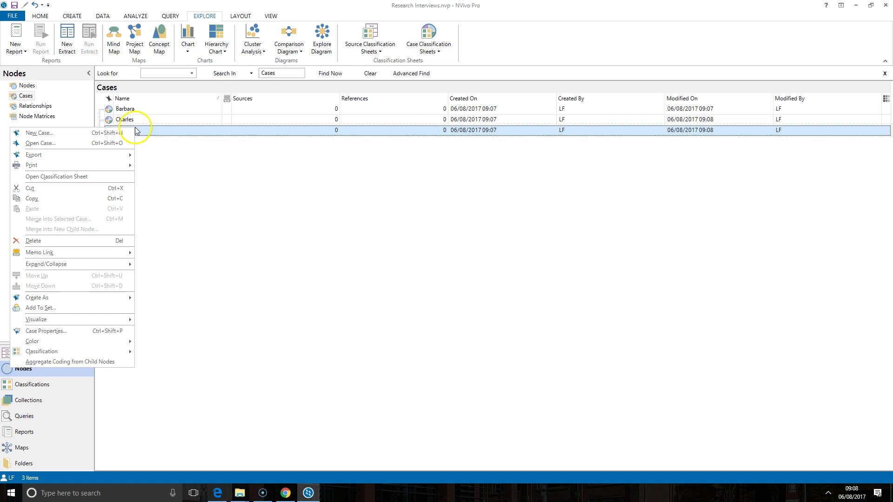
pyautogui.click(103, 331)
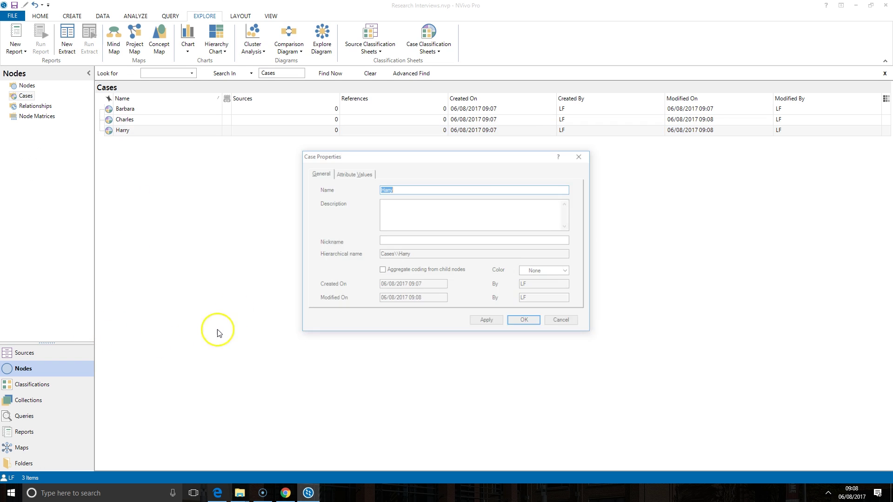
pyautogui.click(350, 176)
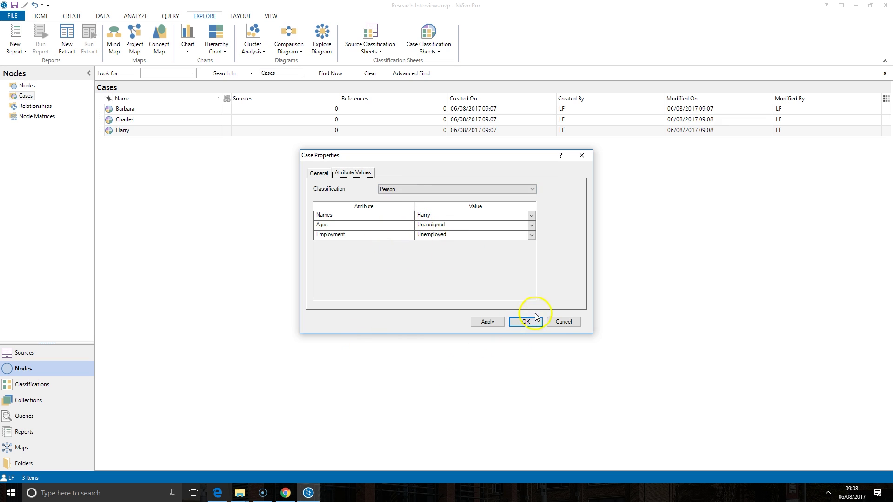
pyautogui.click(564, 322)
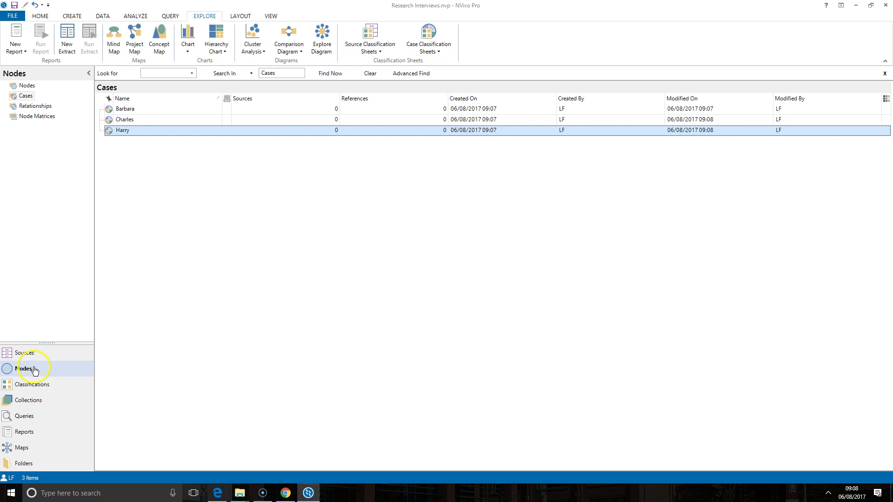
# Open the first interviewee's transcript from the sources and code their first Q.1 answer, about the family moving here, at their case
pyautogui.click(71, 353)
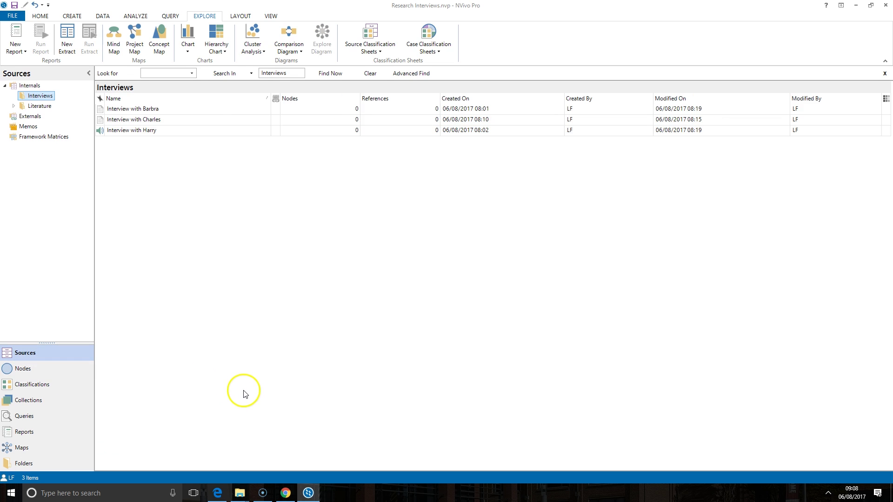
pyautogui.doubleClick(153, 110)
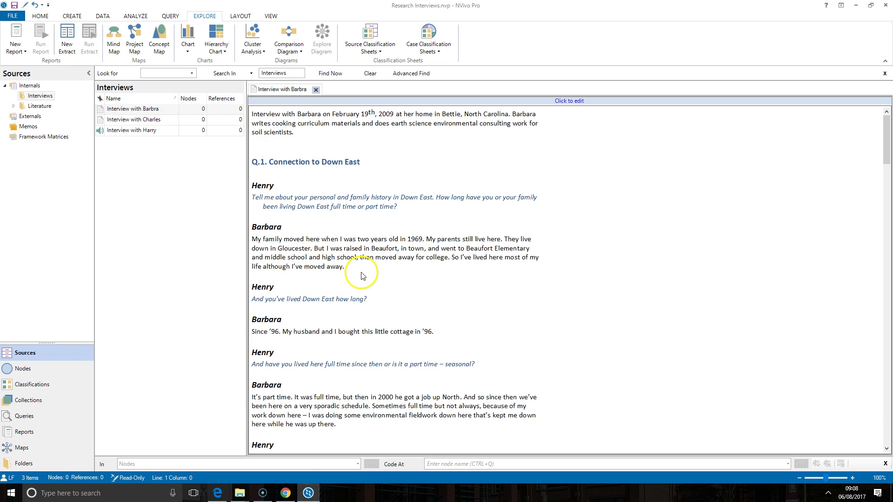
pyautogui.moveTo(363, 277); pyautogui.dragTo(252, 241)
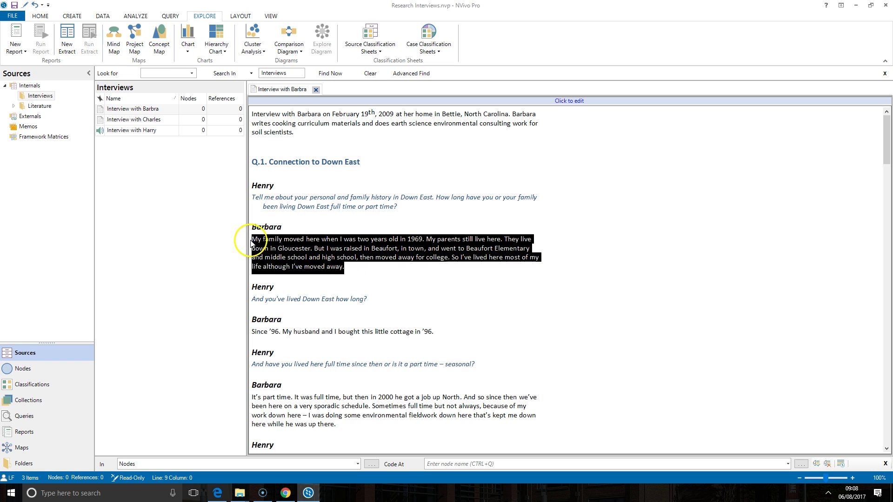
pyautogui.rightClick(309, 259)
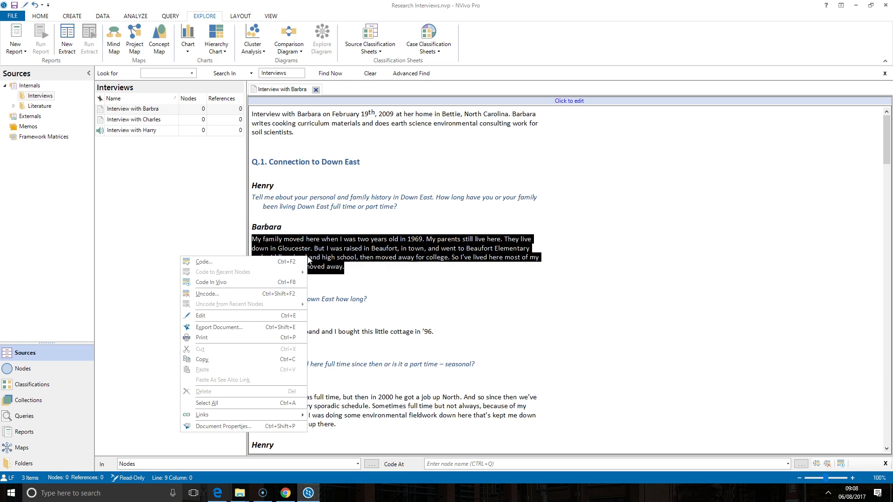
pyautogui.click(284, 264)
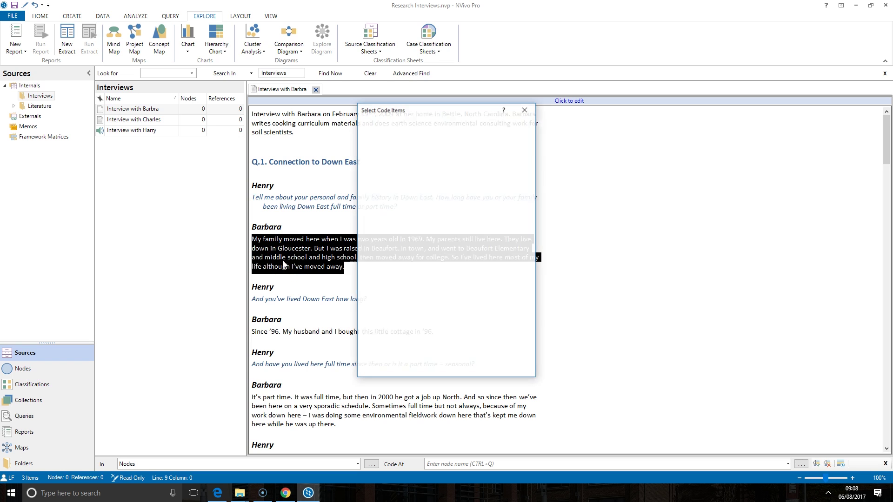
pyautogui.click(366, 151)
pyautogui.click(395, 161)
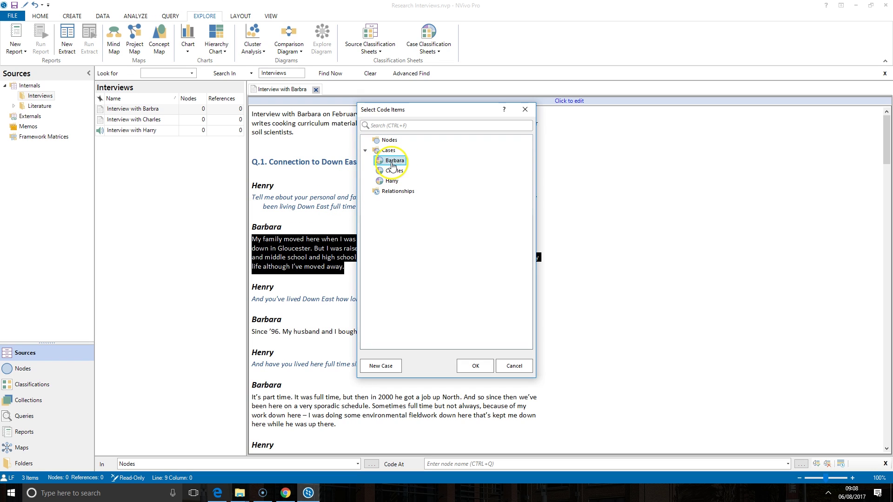
pyautogui.click(471, 365)
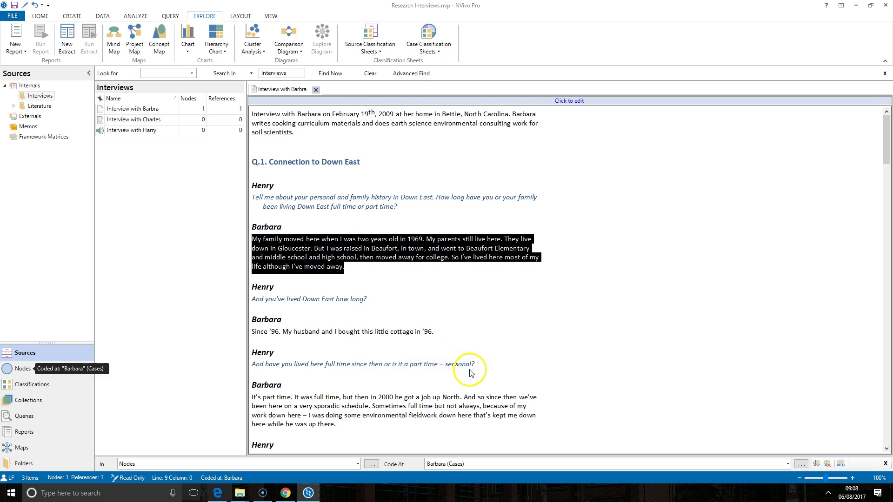
# Code the interviewee's next two Q.1 answers, about the cottage and living there part time, at the recently used case
pyautogui.moveTo(446, 333); pyautogui.dragTo(235, 333)
pyautogui.rightClick(268, 328)
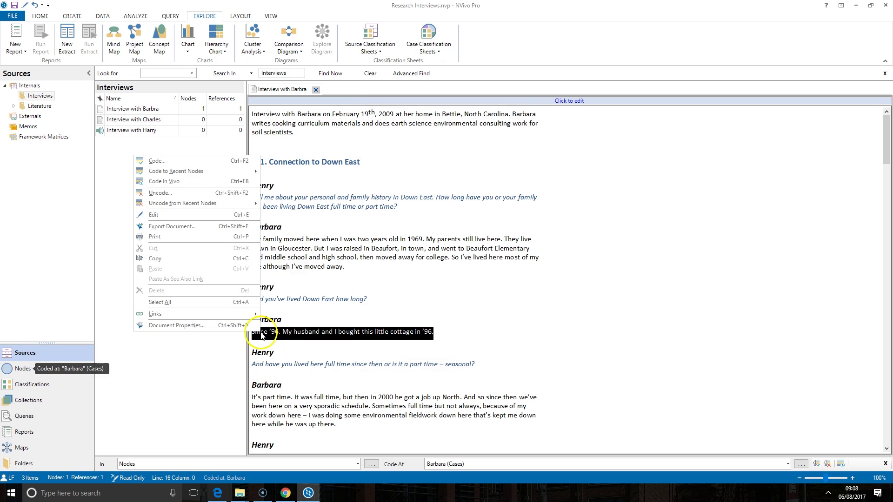
pyautogui.moveTo(236, 172)
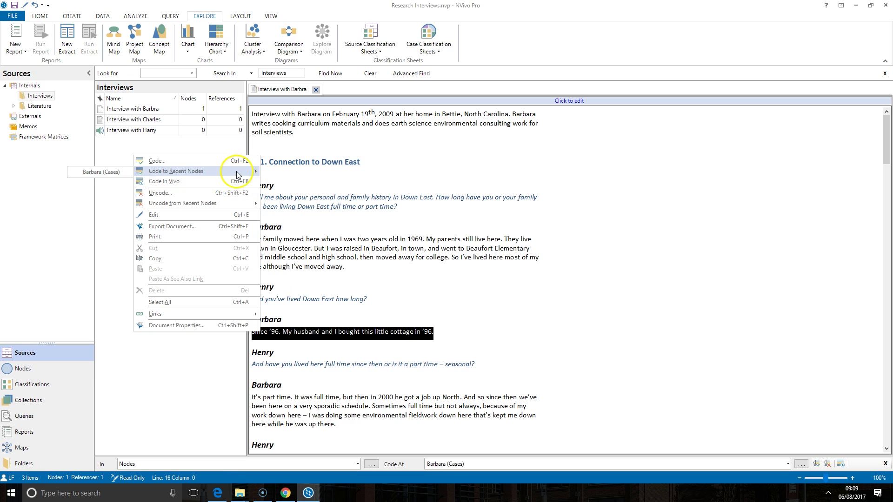
pyautogui.click(117, 176)
pyautogui.scroll(-4, 432, 231)
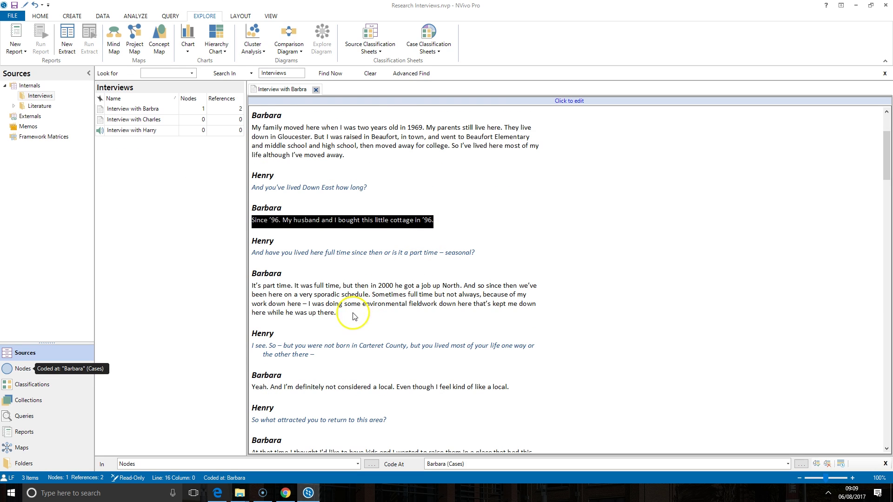
pyautogui.moveTo(336, 313); pyautogui.dragTo(253, 292)
pyautogui.rightClick(283, 299)
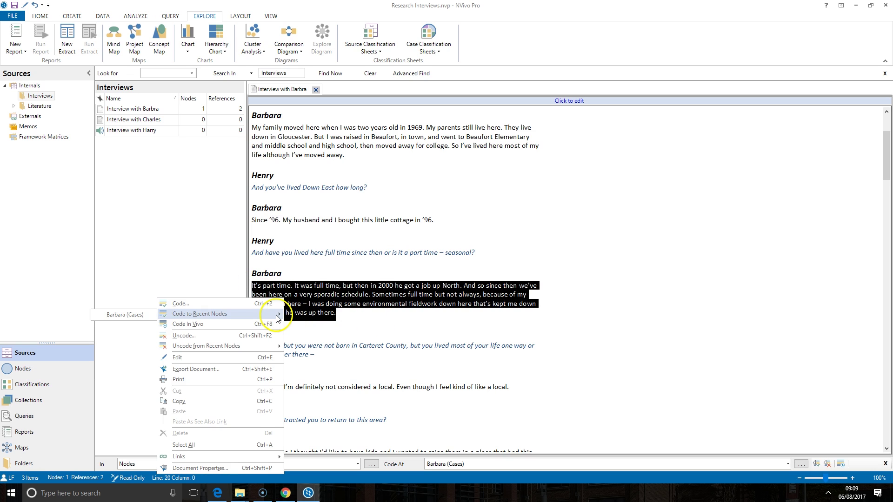
pyautogui.click(143, 316)
# Code the Q.1 answer about not being considered a local at the recently used case
pyautogui.scroll(-4, 338, 297)
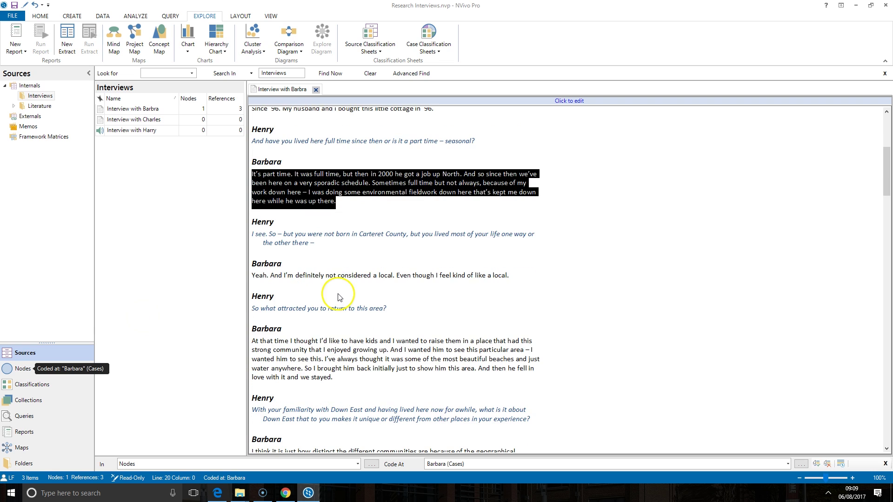
pyautogui.moveTo(509, 276); pyautogui.dragTo(251, 274)
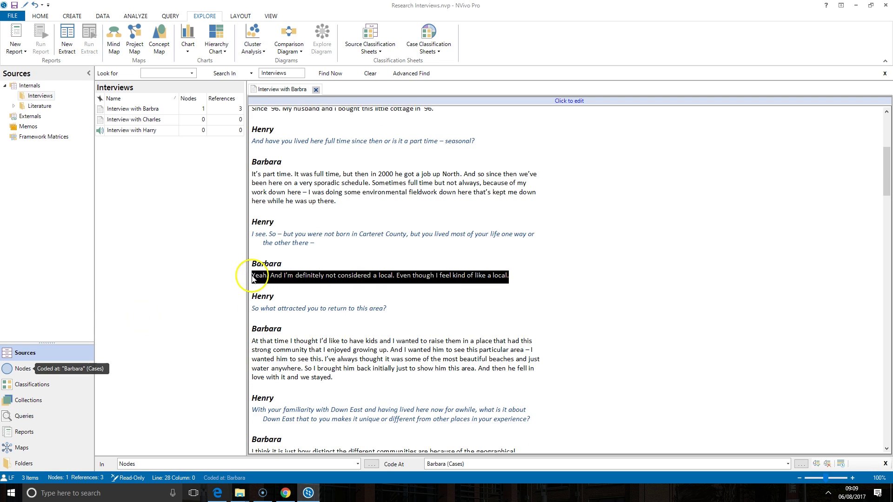
pyautogui.rightClick(259, 278)
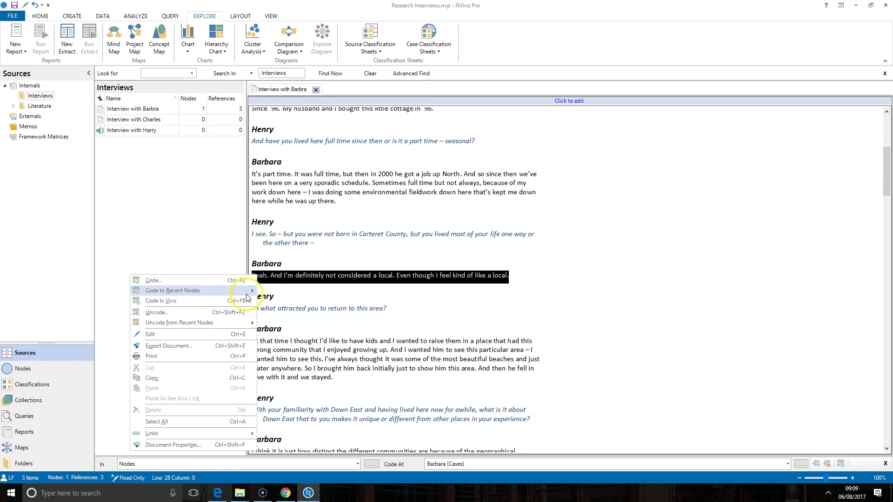
pyautogui.moveTo(237, 291)
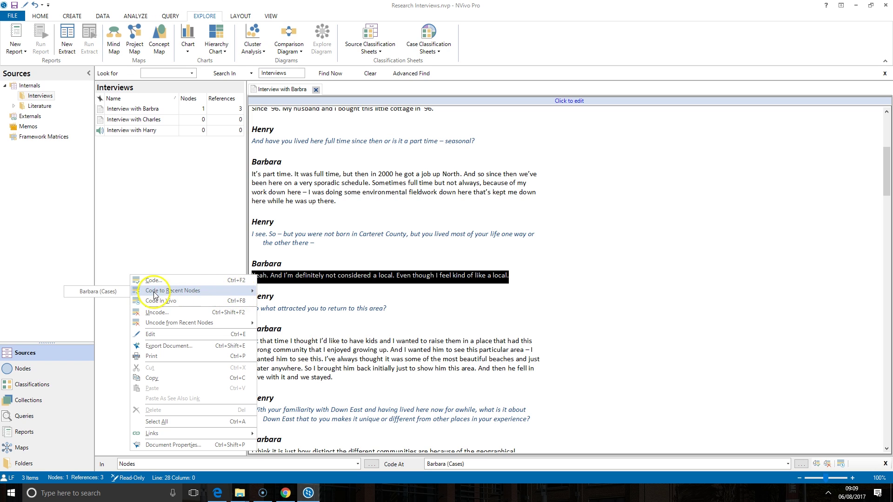
pyautogui.click(124, 293)
# Save the project and show the list of cases beside the open transcript
pyautogui.scroll(-3, 411, 263)
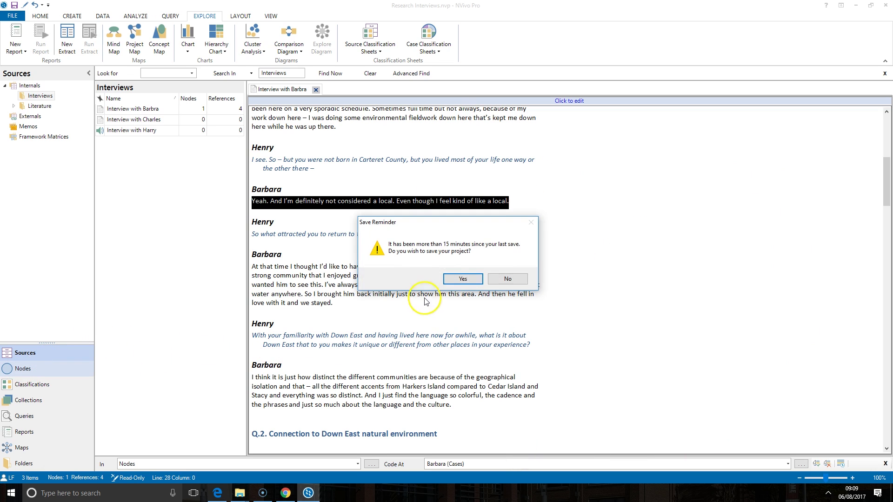
pyautogui.click(456, 279)
pyautogui.click(55, 369)
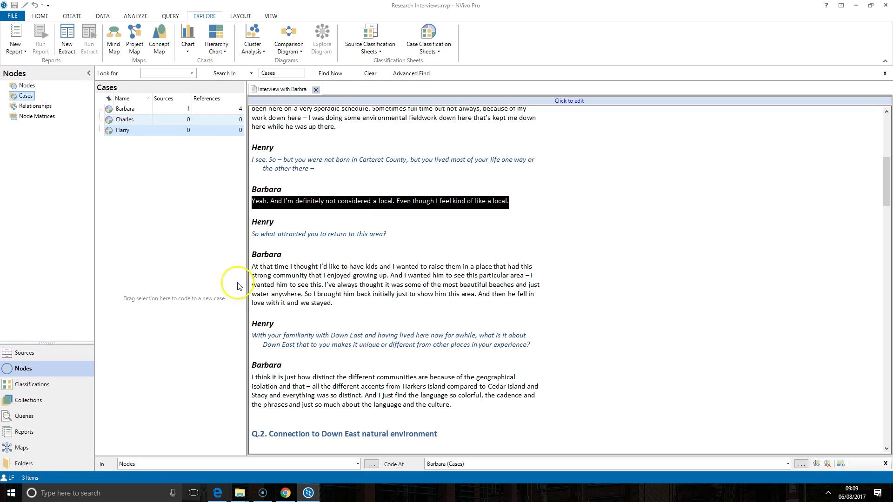
# Code the last two Q.1 answers, about returning to the area and its distinct communities, at the first interviewee's case in the list
pyautogui.moveTo(294, 202); pyautogui.dragTo(212, 168)
pyautogui.click(468, 212)
pyautogui.moveTo(532, 203); pyautogui.dragTo(142, 116)
pyautogui.scroll(-3, 365, 230)
pyautogui.click(365, 229)
pyautogui.moveTo(252, 191); pyautogui.dragTo(204, 110)
pyautogui.scroll(-3, 342, 228)
pyautogui.moveTo(455, 257); pyautogui.dragTo(227, 116)
# Code the full Q.2 answer and the first Q.3 answer, about the geology degree, at the first interviewee's case
pyautogui.scroll(-3, 359, 223)
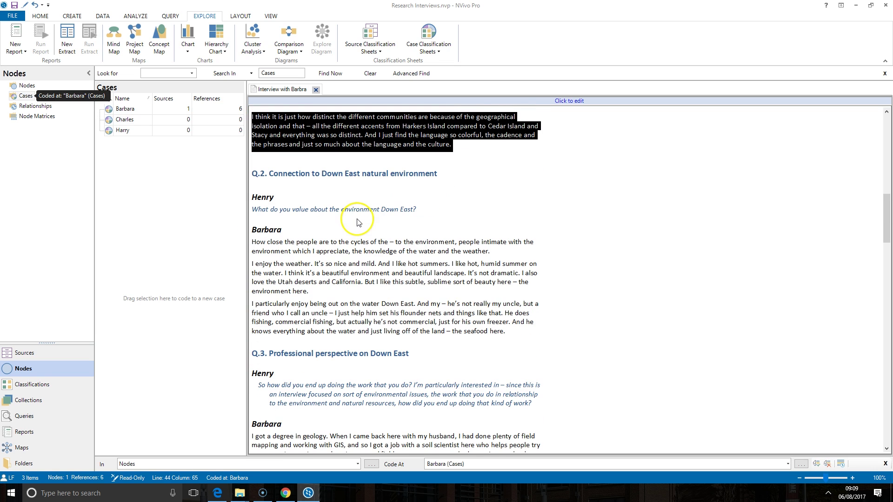
pyautogui.moveTo(515, 332); pyautogui.dragTo(225, 116)
pyautogui.scroll(-6, 414, 256)
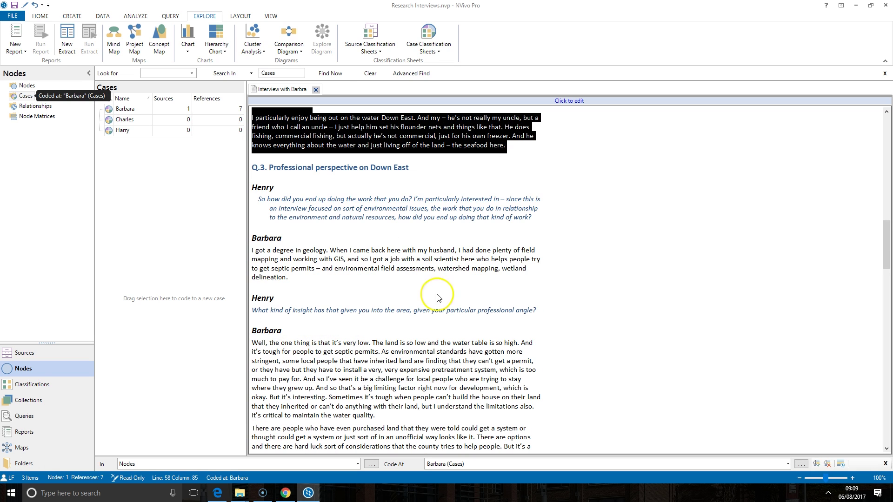
pyautogui.moveTo(339, 285); pyautogui.dragTo(236, 117)
# Code the remaining two Q.3 answers, about septic permits and limits on development, at the first interviewee's case
pyautogui.scroll(-5, 343, 325)
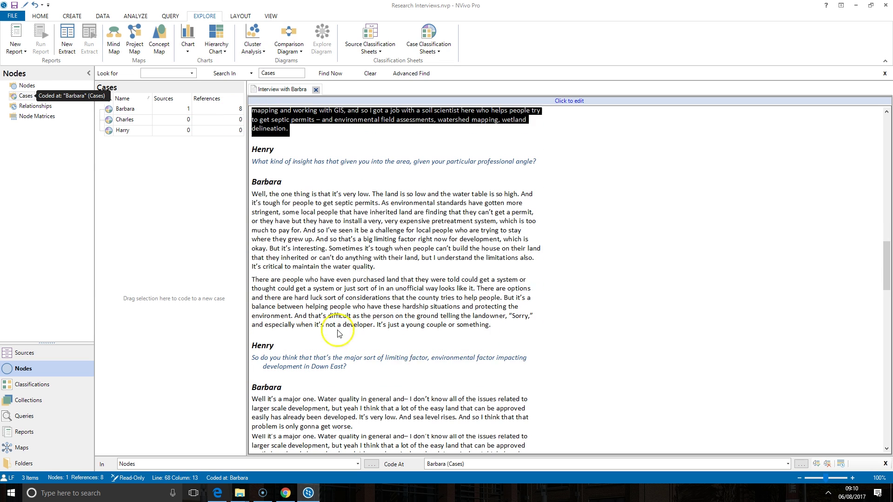
pyautogui.click(500, 328)
pyautogui.moveTo(500, 329); pyautogui.dragTo(223, 199)
pyautogui.moveTo(292, 220); pyautogui.dragTo(225, 107)
pyautogui.scroll(-5, 409, 225)
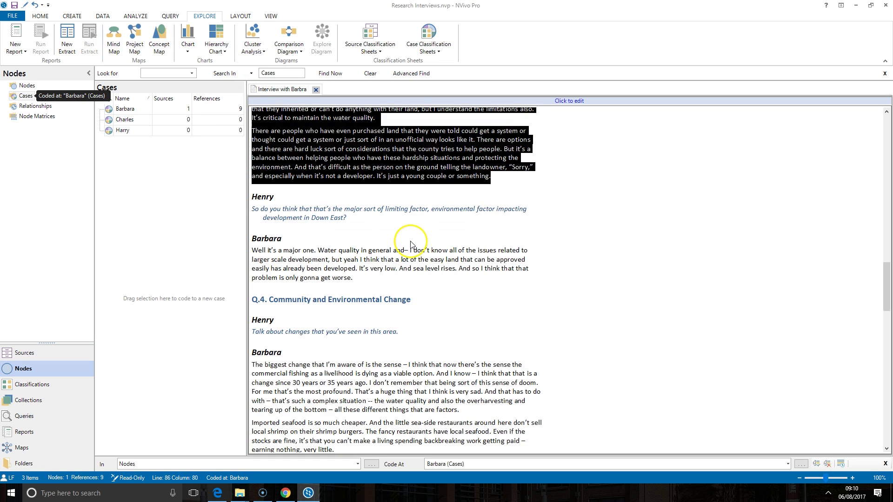
pyautogui.moveTo(397, 286); pyautogui.dragTo(223, 239)
pyautogui.moveTo(270, 255); pyautogui.dragTo(231, 116)
# Code the first two Q.4 answers, about the decline of commercial fishing and market pressures, at the first interviewee's case
pyautogui.scroll(-3, 419, 418)
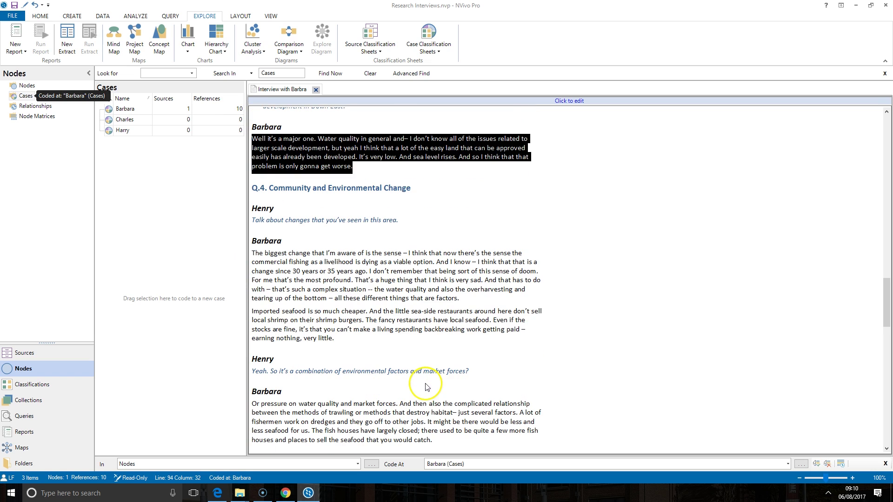
pyautogui.click(344, 345)
pyautogui.moveTo(344, 344); pyautogui.dragTo(240, 255)
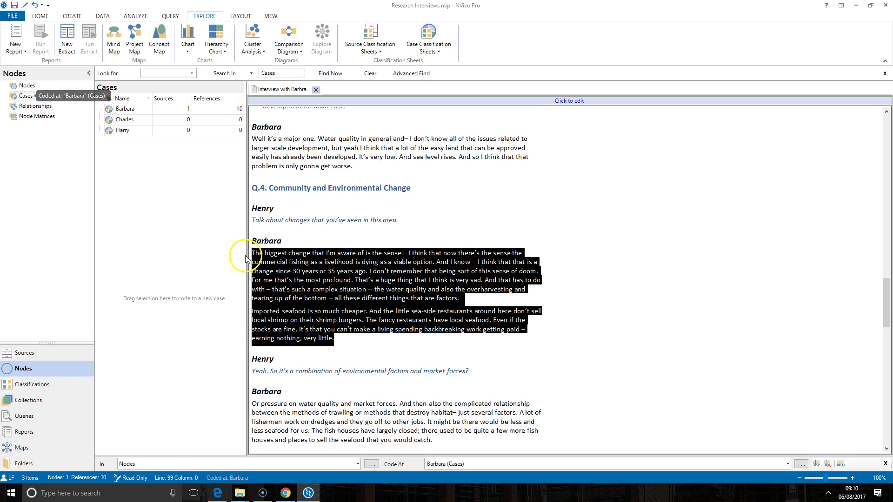
pyautogui.moveTo(357, 280); pyautogui.dragTo(215, 114)
pyautogui.scroll(-4, 472, 375)
pyautogui.moveTo(438, 292); pyautogui.dragTo(254, 260)
pyautogui.moveTo(311, 273); pyautogui.dragTo(205, 112)
# Code the Q.4 answer about stormwater runoff at the first interviewee's case
pyautogui.scroll(-4, 441, 228)
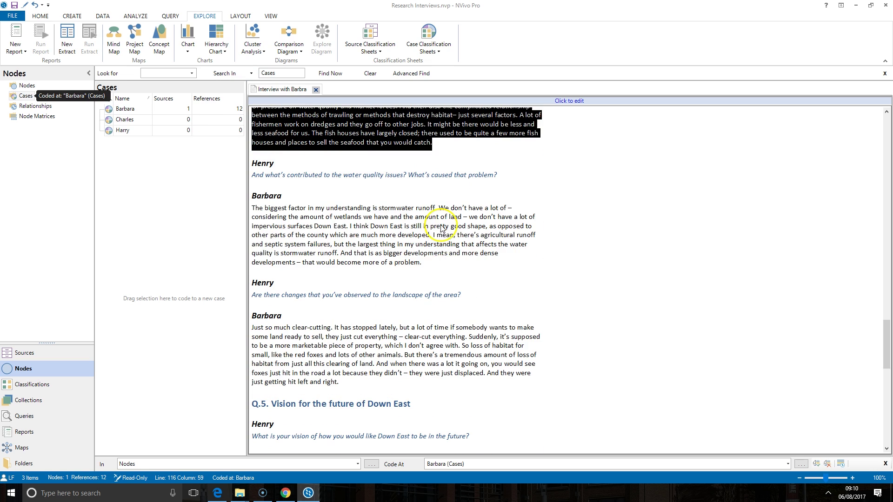
pyautogui.moveTo(439, 274); pyautogui.dragTo(231, 211)
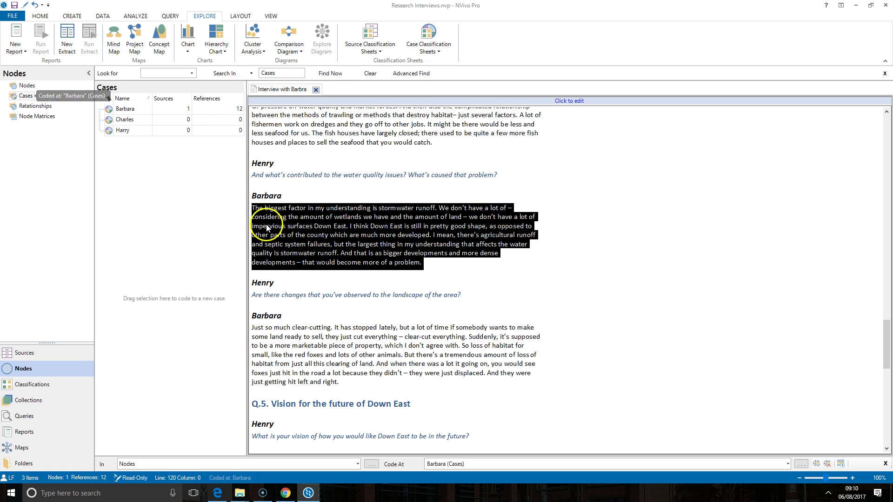
pyautogui.moveTo(344, 211); pyautogui.dragTo(209, 114)
pyautogui.scroll(-3, 430, 243)
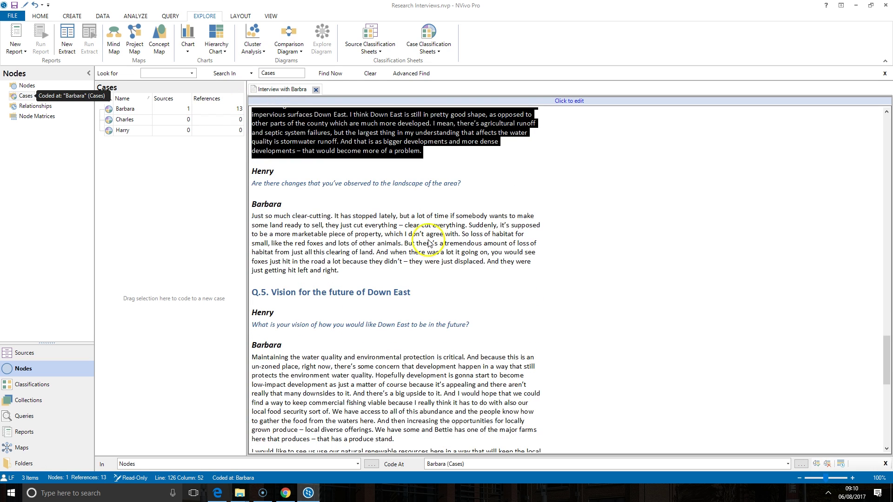
# Code the last Q.4 answer, about clear-cutting and habitat loss, and the full Q.5 answer at the first interviewee's case
pyautogui.moveTo(340, 271); pyautogui.dragTo(230, 219)
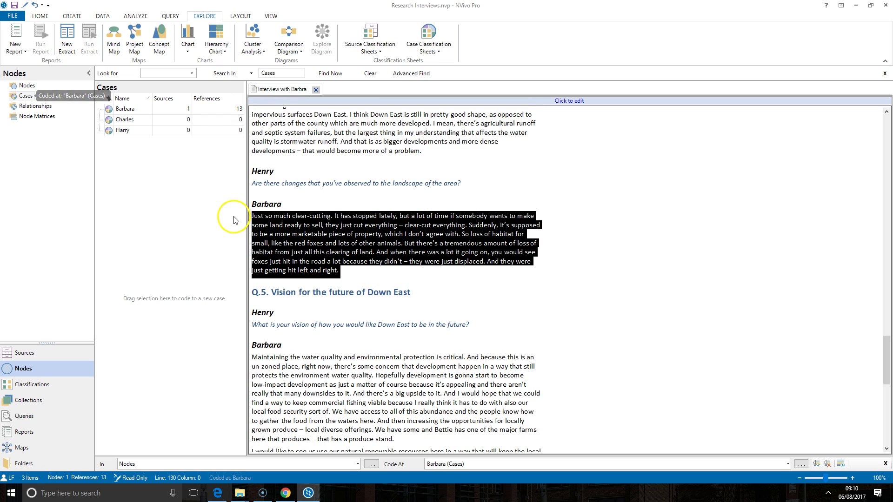
pyautogui.moveTo(286, 242); pyautogui.dragTo(235, 111)
pyautogui.scroll(-2, 345, 282)
pyautogui.scroll(-3, 344, 282)
pyautogui.moveTo(489, 303); pyautogui.dragTo(251, 172)
pyautogui.moveTo(329, 199); pyautogui.dragTo(222, 116)
# Code the full Q.6 answer, about planning opportunities and zoning obstacles, at the first interviewee's case and close the transcript
pyautogui.scroll(-4, 395, 325)
pyautogui.moveTo(473, 351); pyautogui.dragTo(247, 249)
pyautogui.moveTo(303, 263); pyautogui.dragTo(227, 113)
pyautogui.click(480, 233)
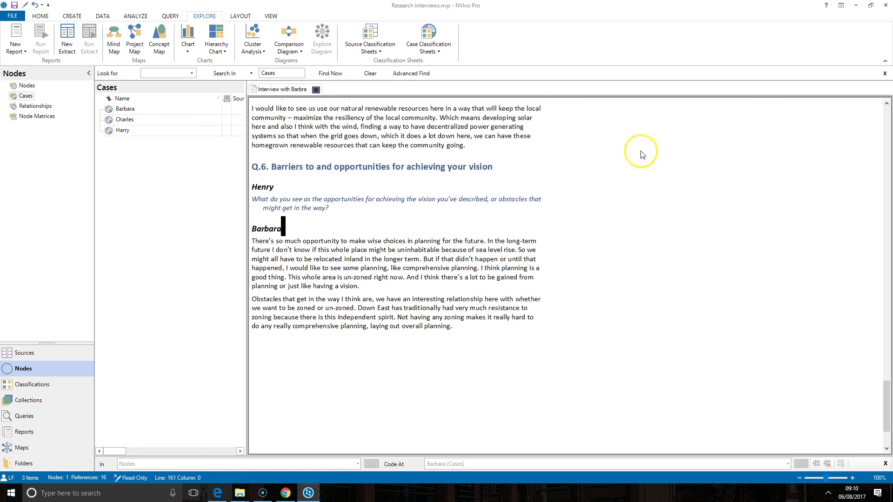
pyautogui.hotkey('ctrl', 'F4')
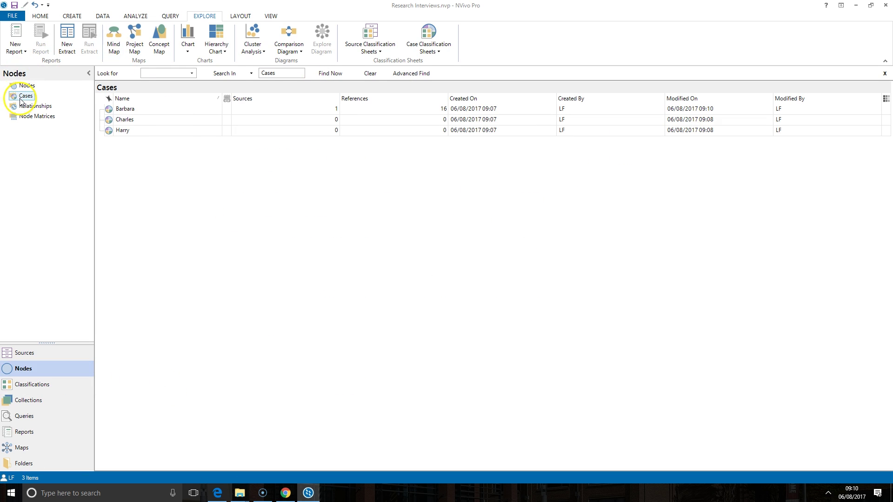
# Open the first interviewee's case and review the transcript references coded there
pyautogui.click(146, 111)
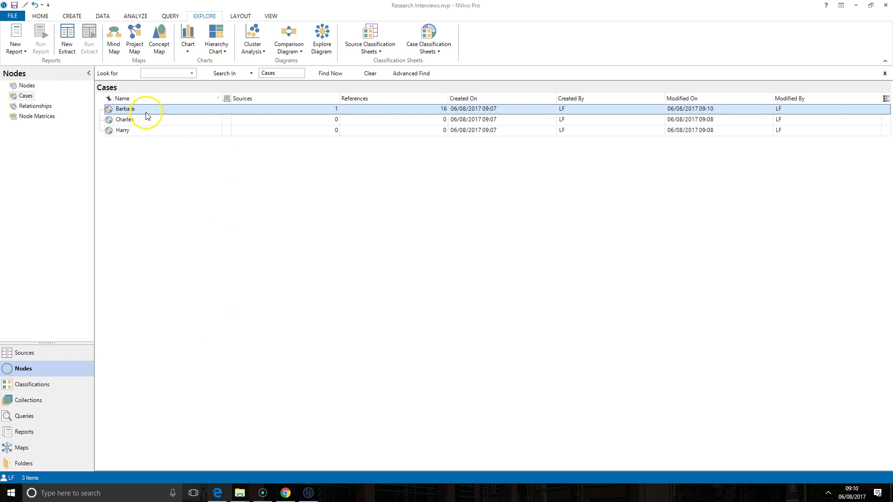
pyautogui.doubleClick(145, 112)
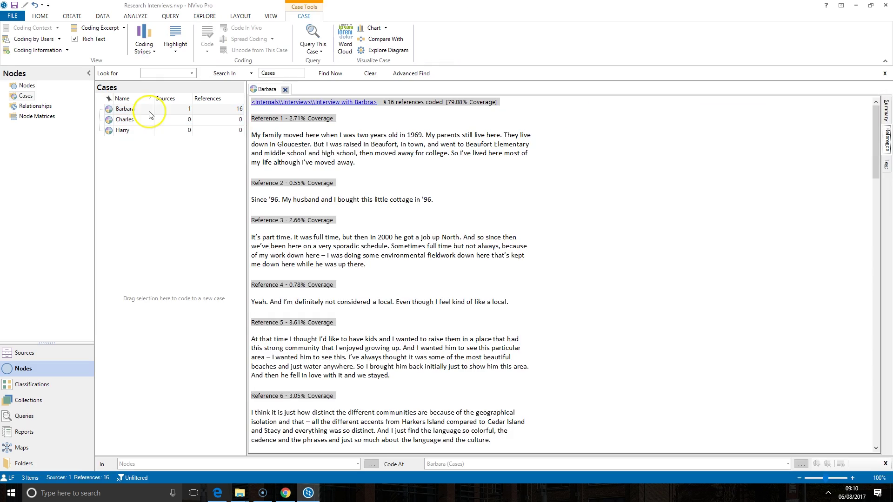
pyautogui.scroll(-3, 409, 240)
pyautogui.scroll(-20, 421, 292)
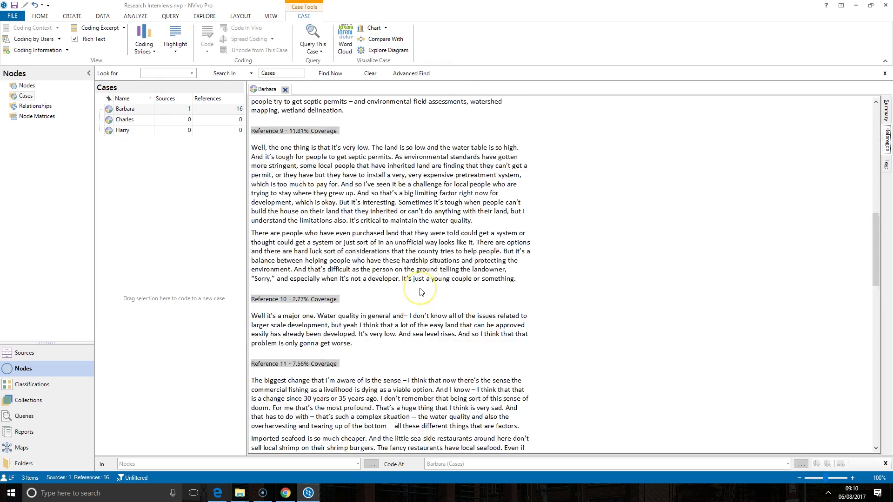
pyautogui.scroll(20, 421, 292)
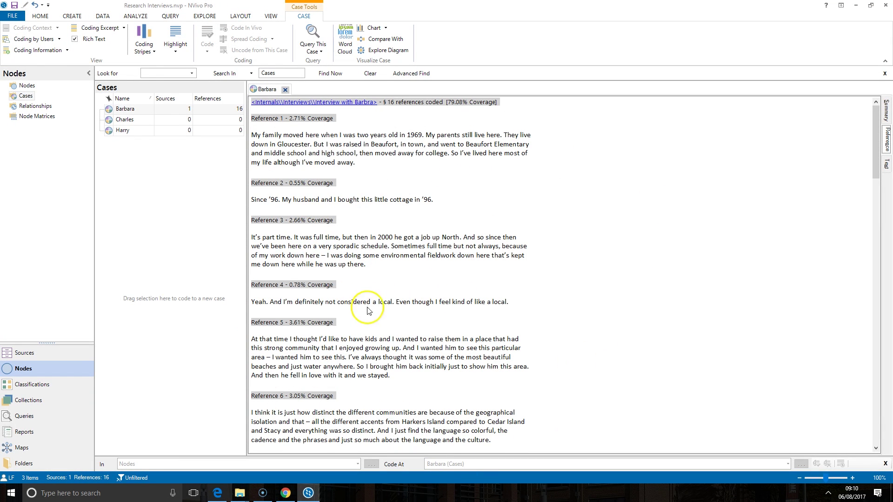
# View the Person case classification with its attributes, and return to the list of cases
pyautogui.click(158, 110)
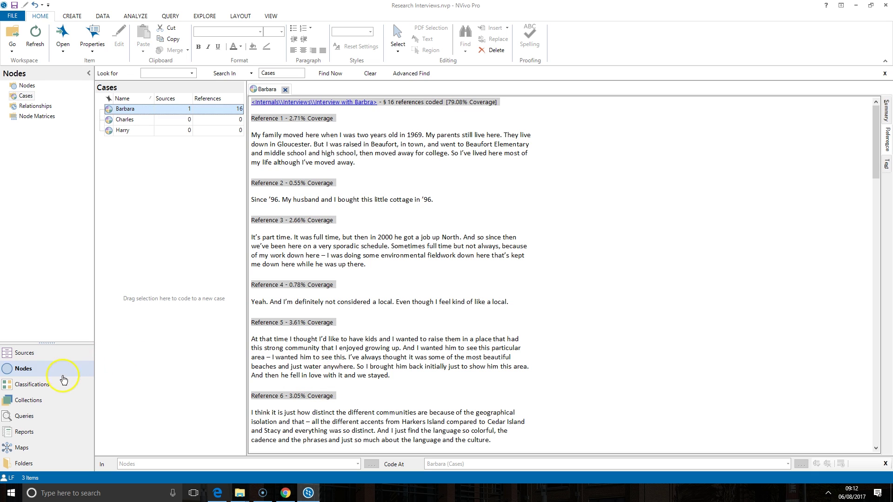
pyautogui.click(47, 388)
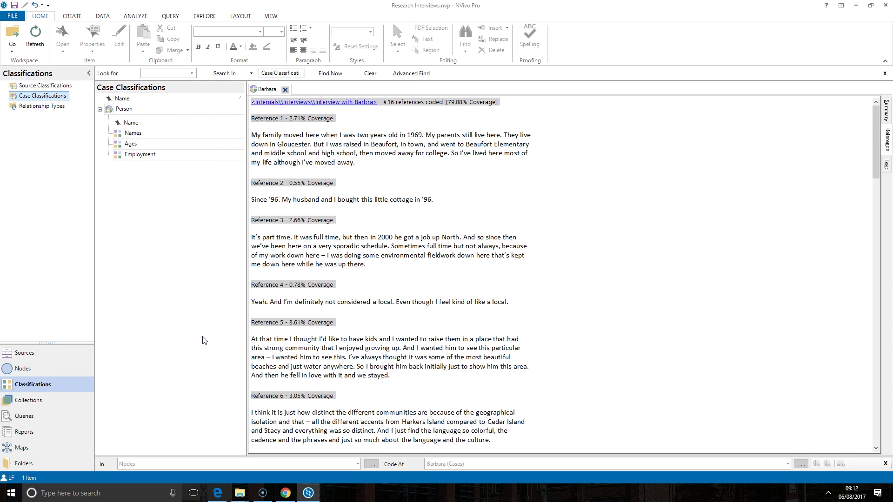
pyautogui.click(41, 371)
pyautogui.click(25, 96)
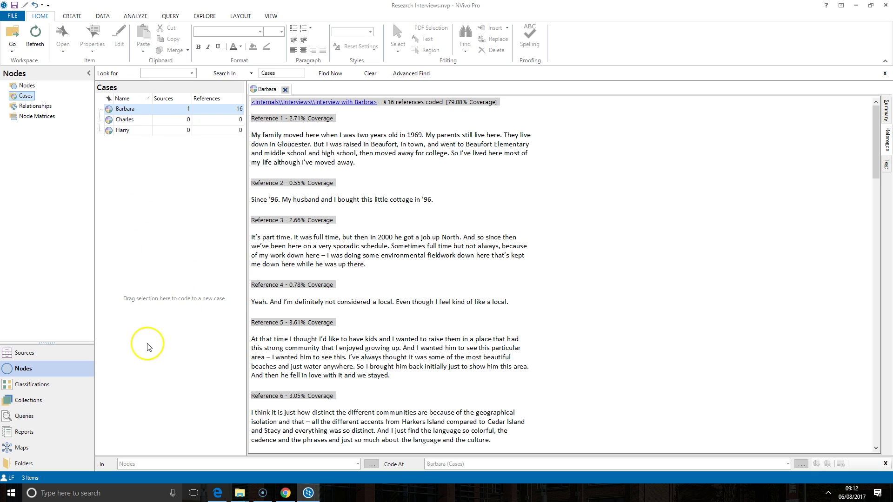
# Open the first interviewee's transcript from the Interviews source folder
pyautogui.click(72, 354)
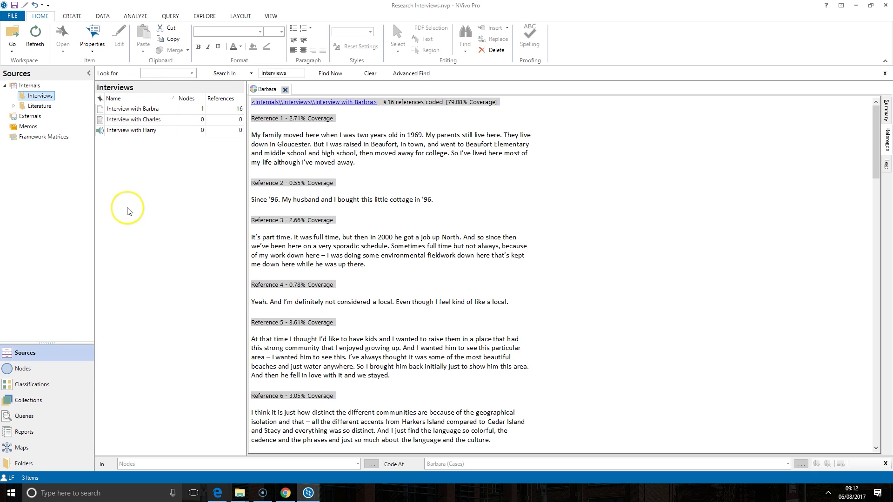
pyautogui.click(144, 109)
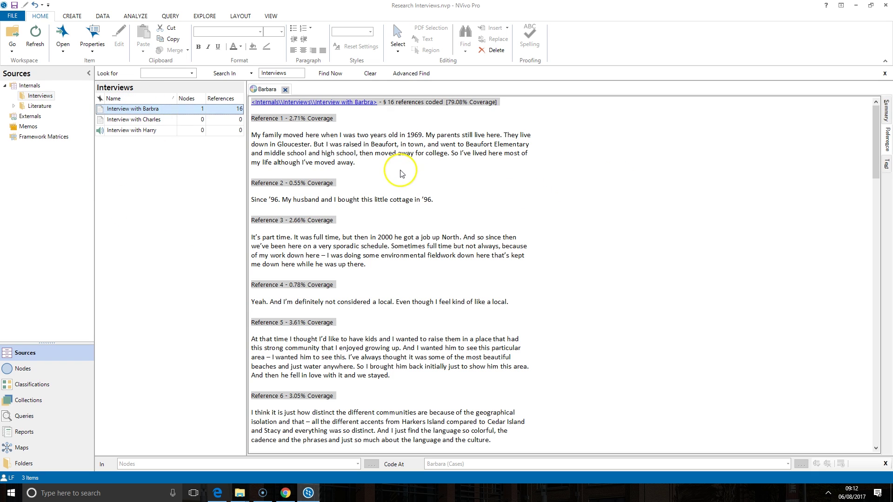
pyautogui.doubleClick(145, 110)
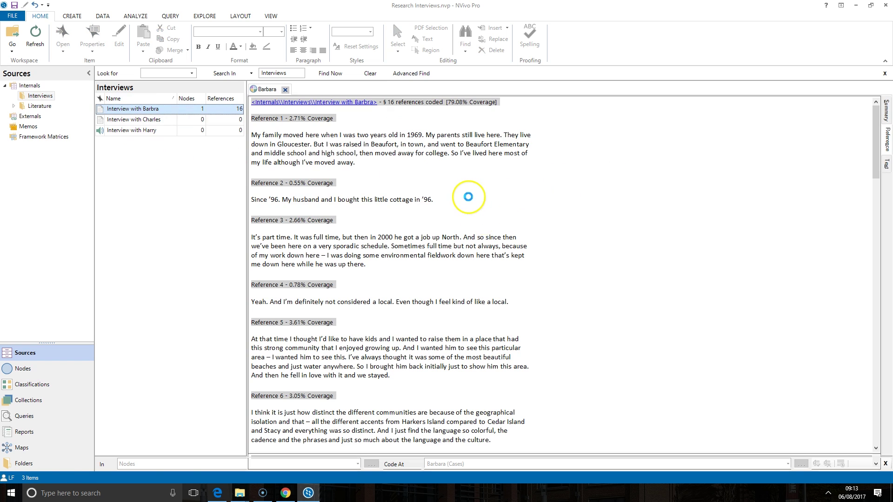
# Select the first Q.1 answer, about family history, and view the code items offered for it without coding
pyautogui.moveTo(395, 272); pyautogui.dragTo(246, 242)
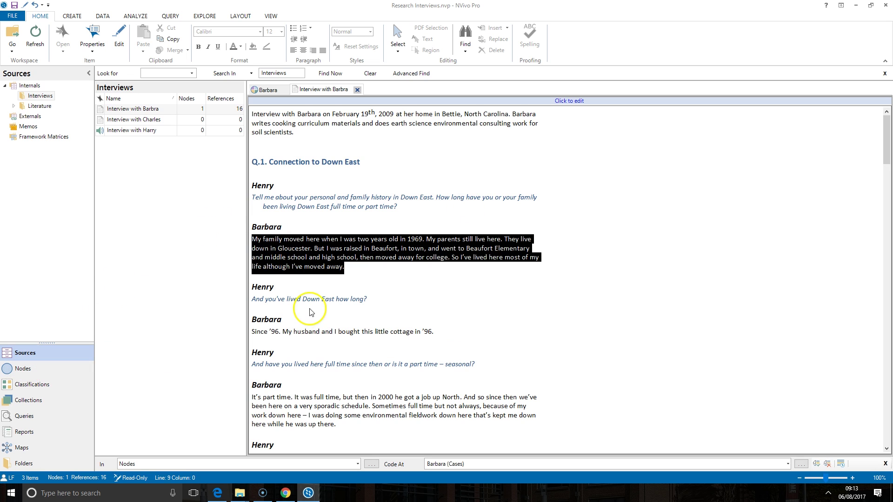
pyautogui.rightClick(317, 262)
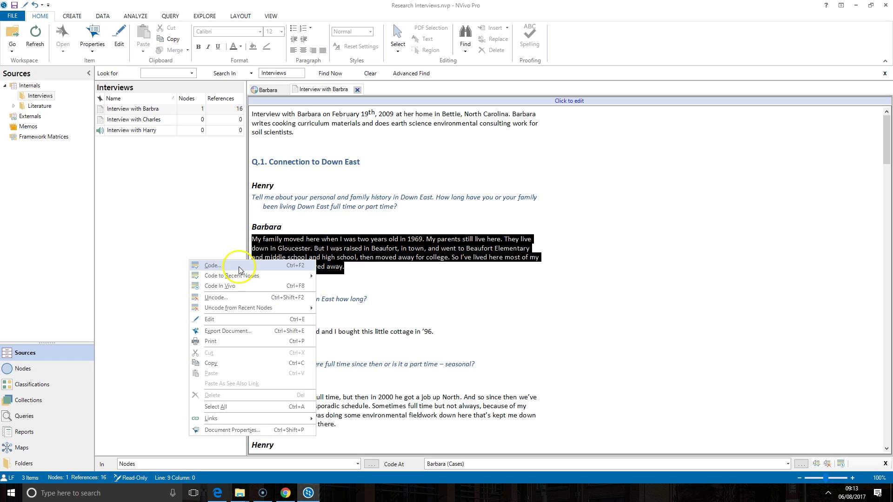
pyautogui.click(212, 266)
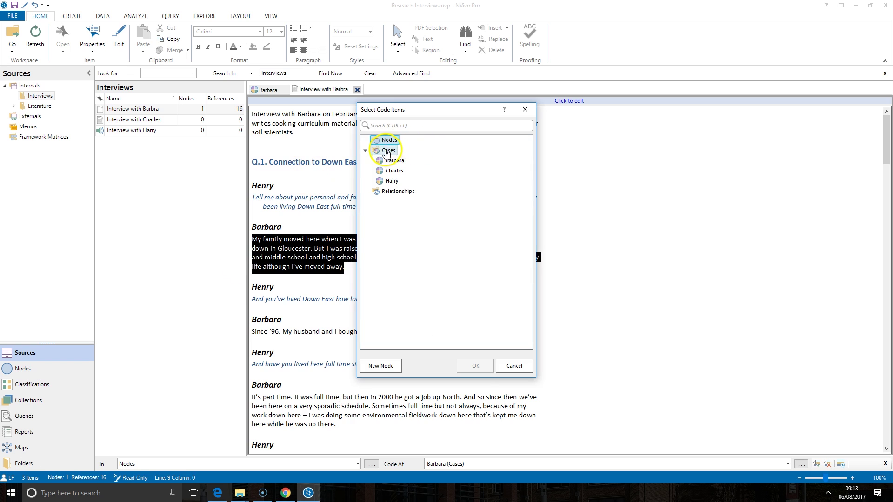
pyautogui.click(514, 365)
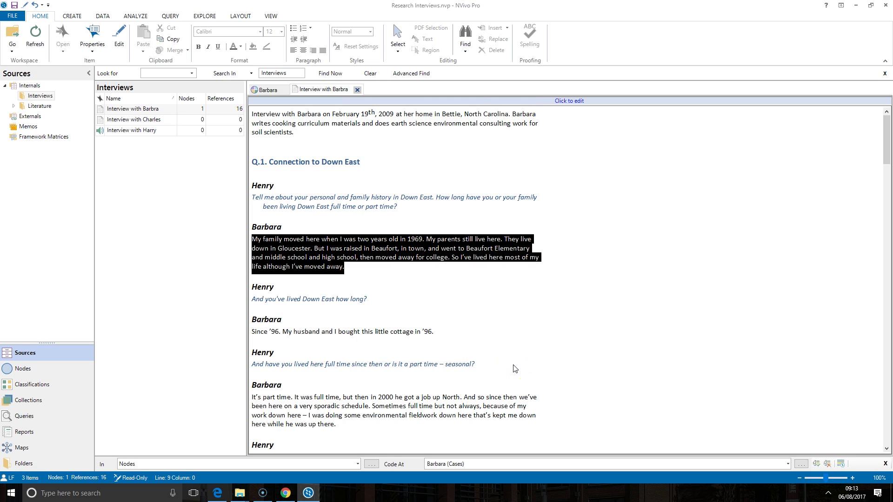